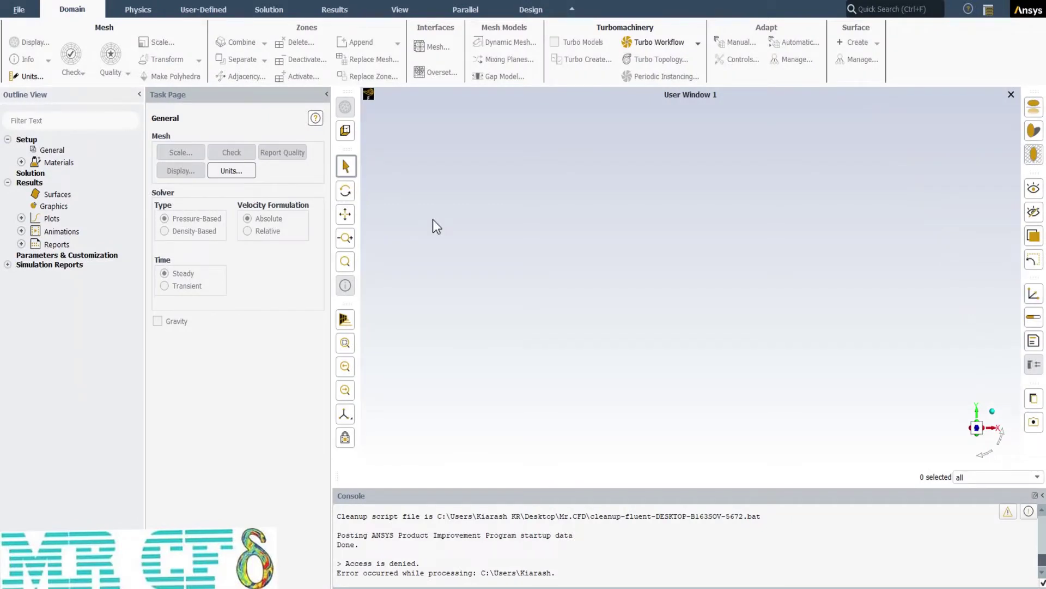
Read the simulation file into the empty session
click(29, 12)
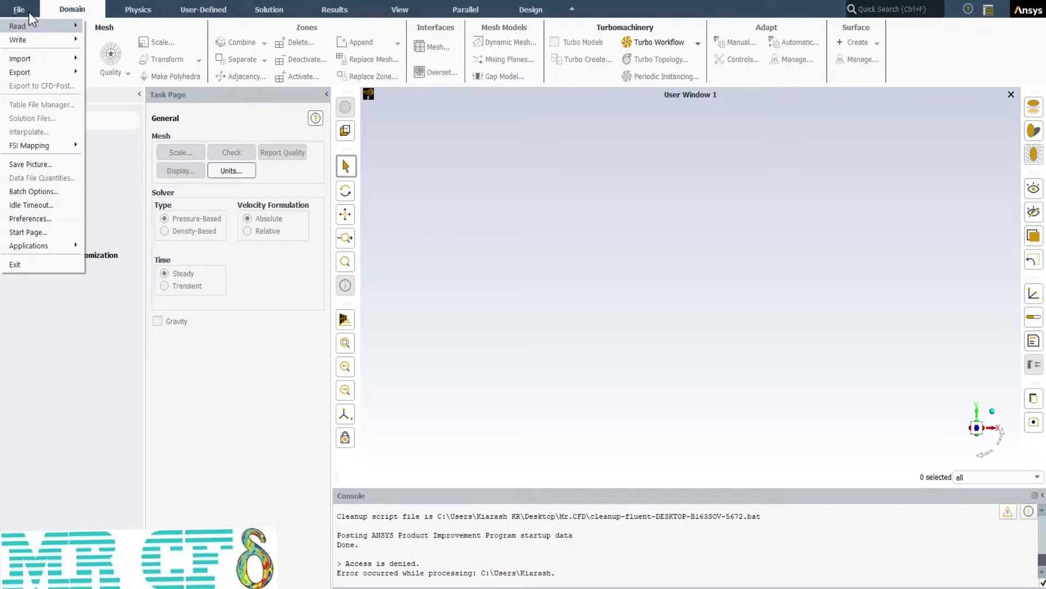
mouse_move(25, 25)
click(118, 26)
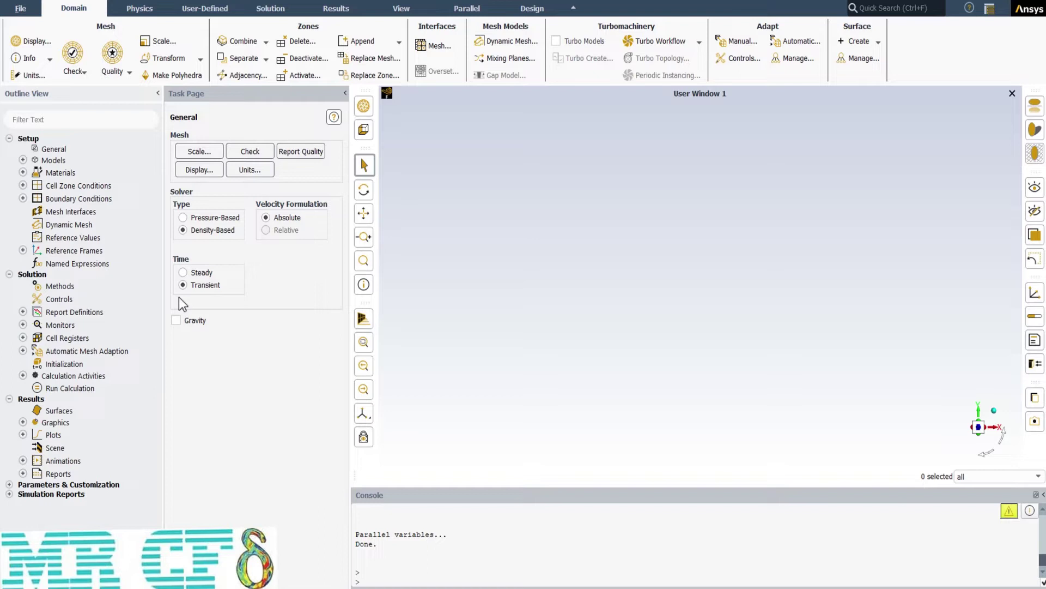
Confirm the enabled Energy Equation in the energy model and open the viscous model settings
click(22, 159)
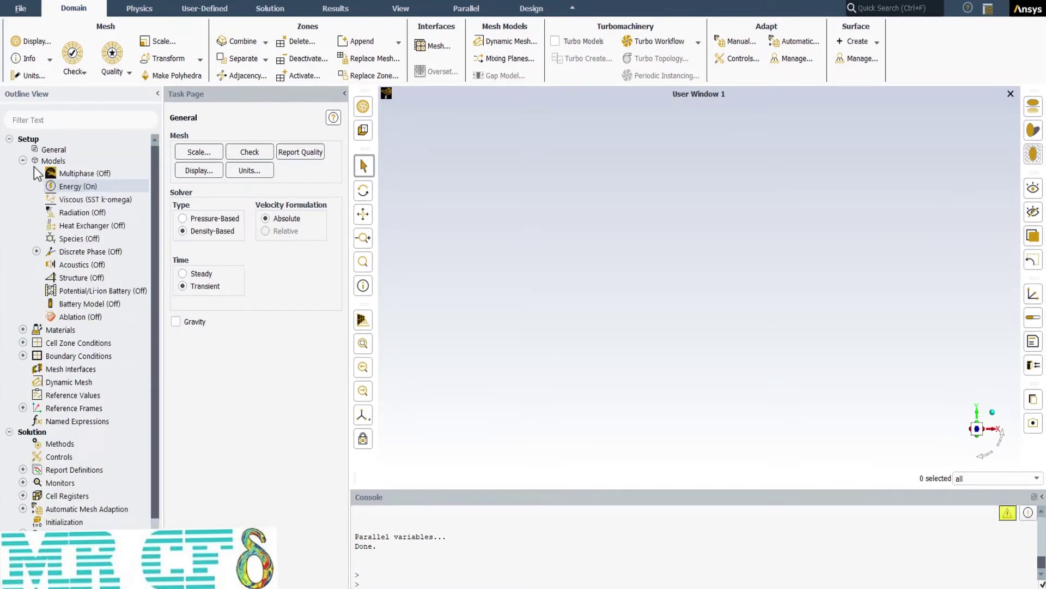
double_click(103, 188)
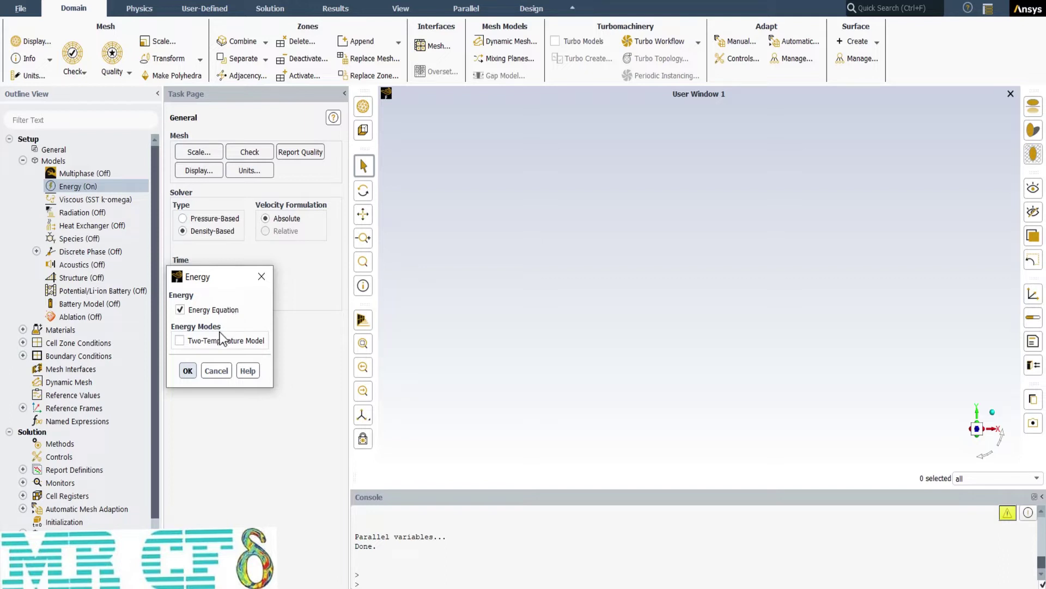
click(188, 370)
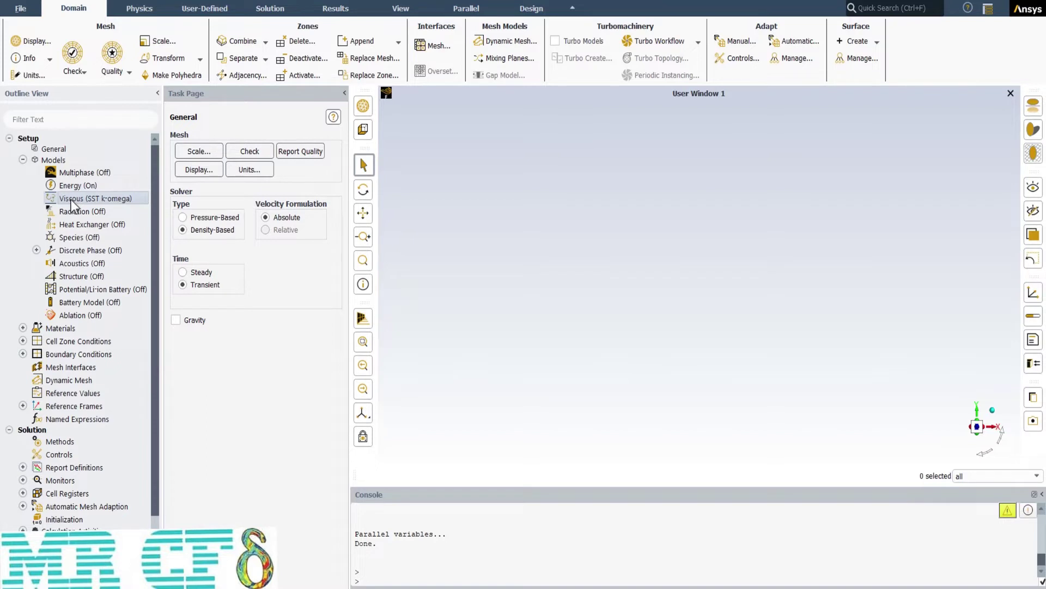
double_click(71, 200)
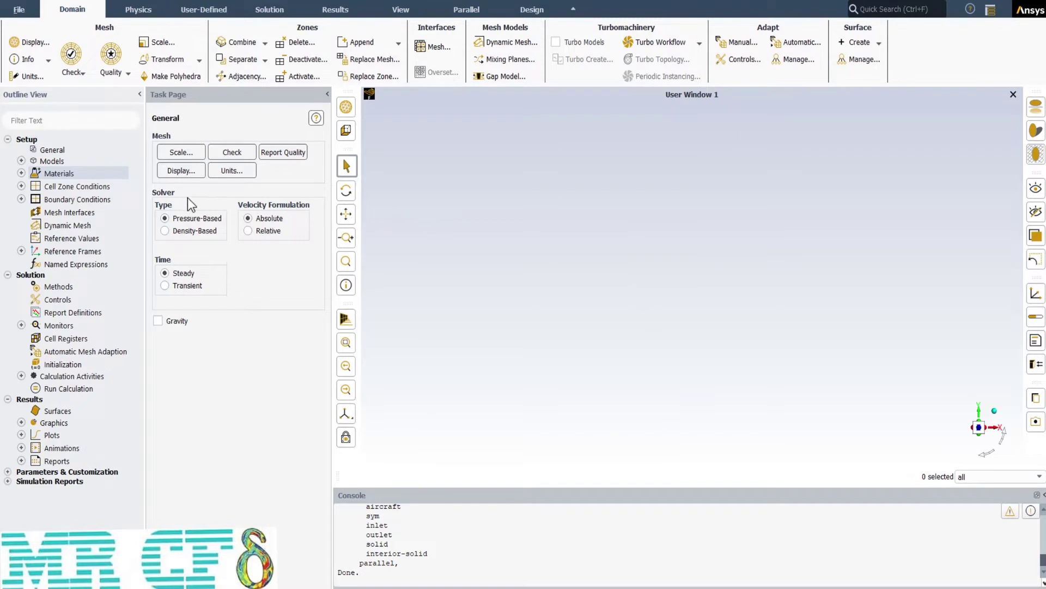
Open the properties of the fluid material air and show the available density methods
click(22, 173)
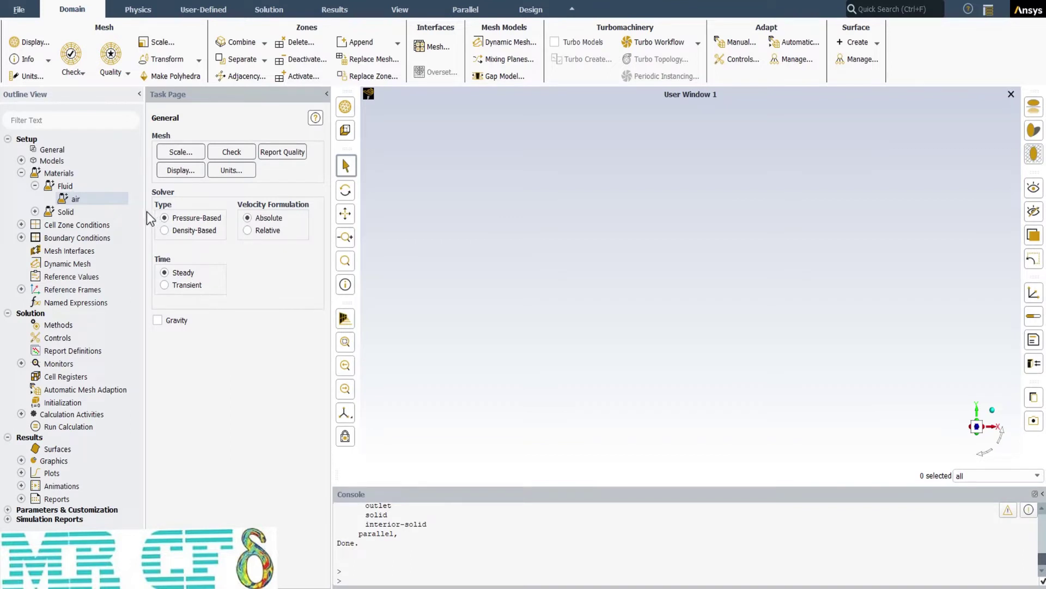
right_click(82, 199)
click(98, 203)
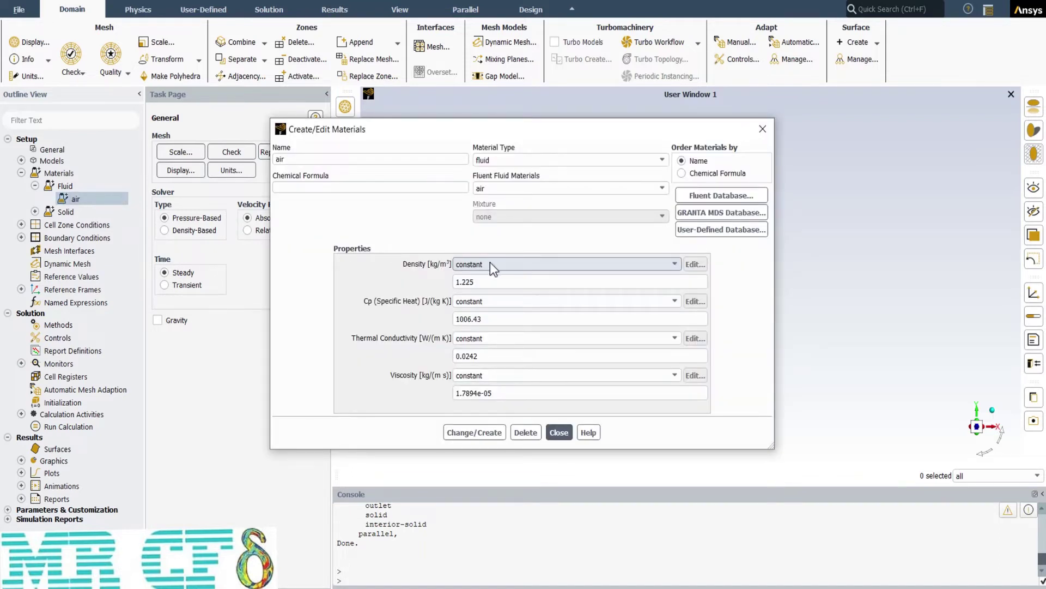
click(504, 265)
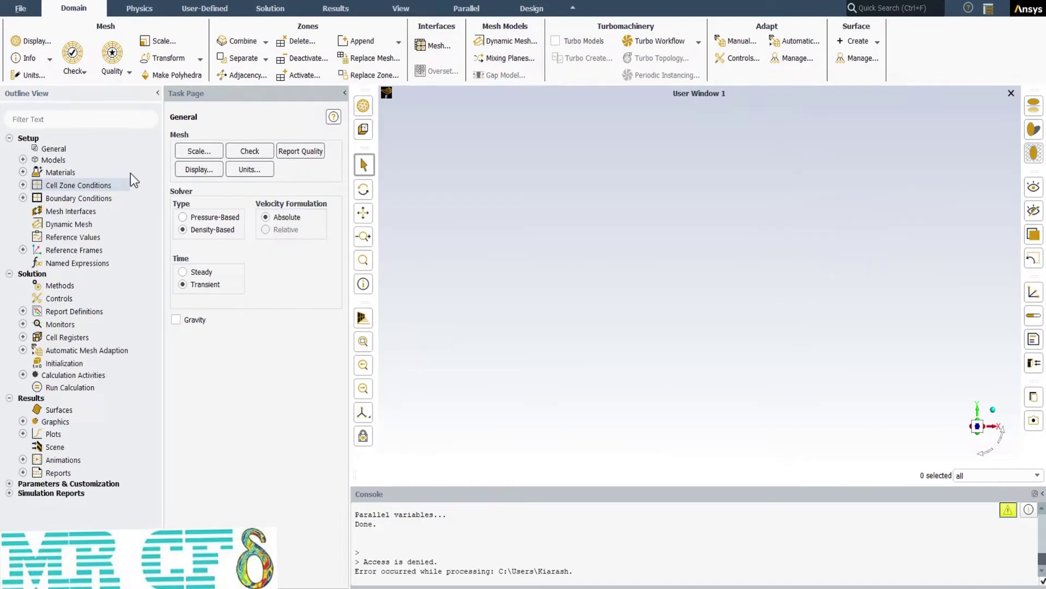
Review the cell zone conditions of the fluid zone flow, including its assigned material
click(22, 186)
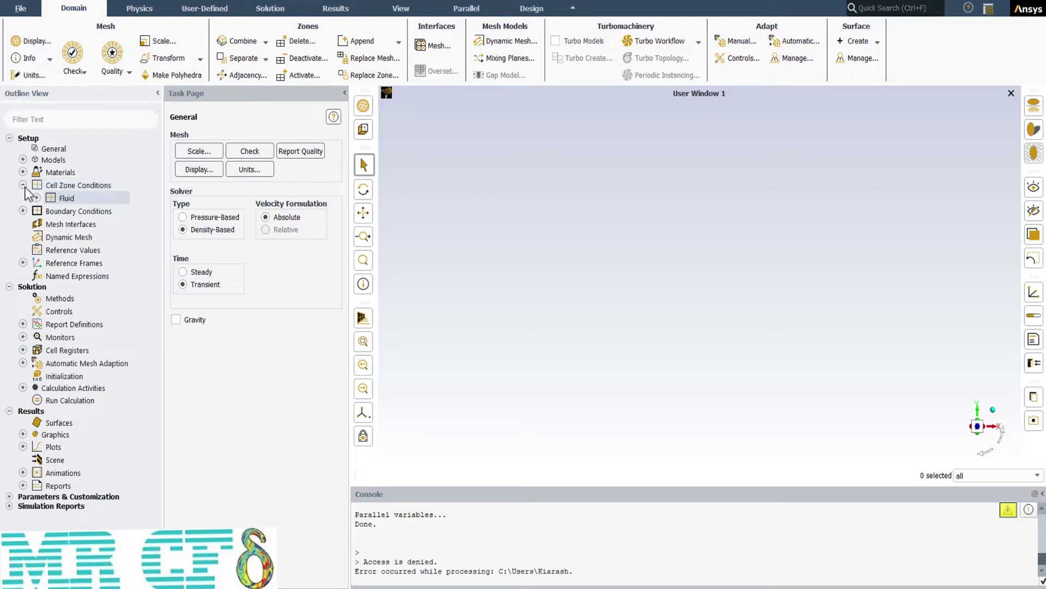
click(36, 198)
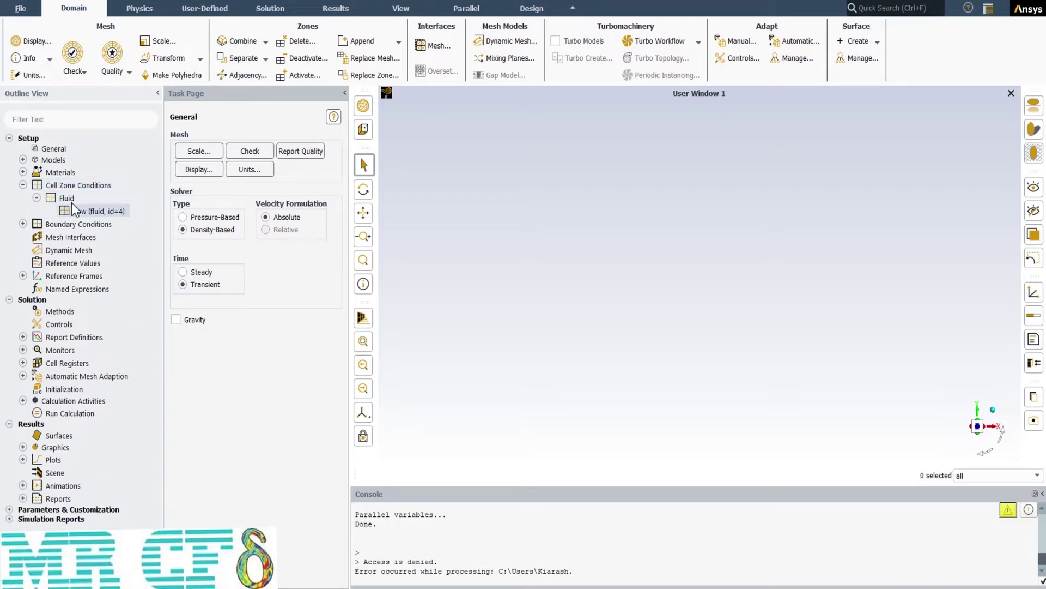
double_click(108, 211)
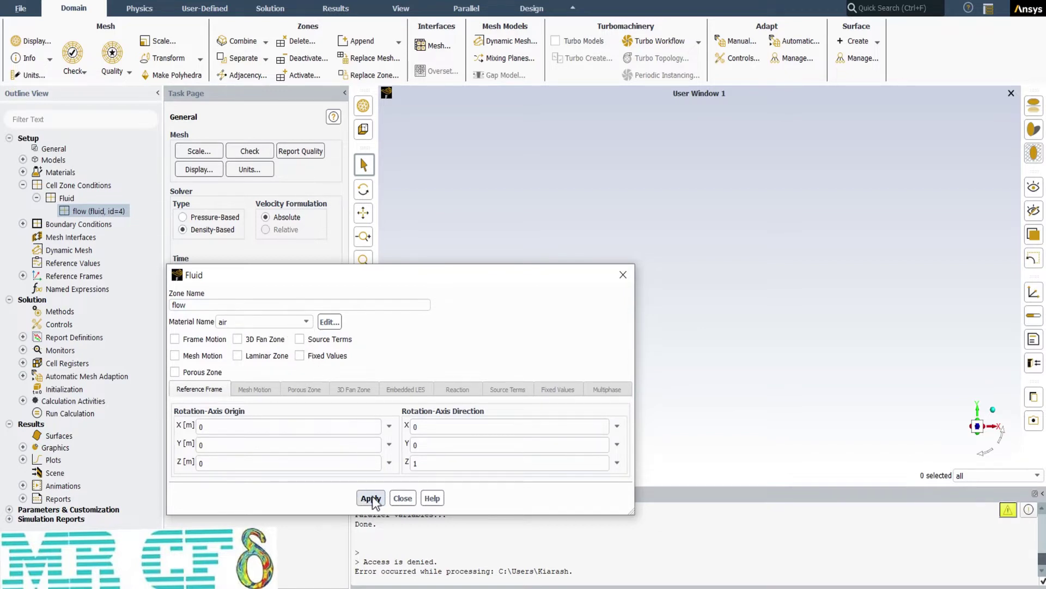
click(403, 498)
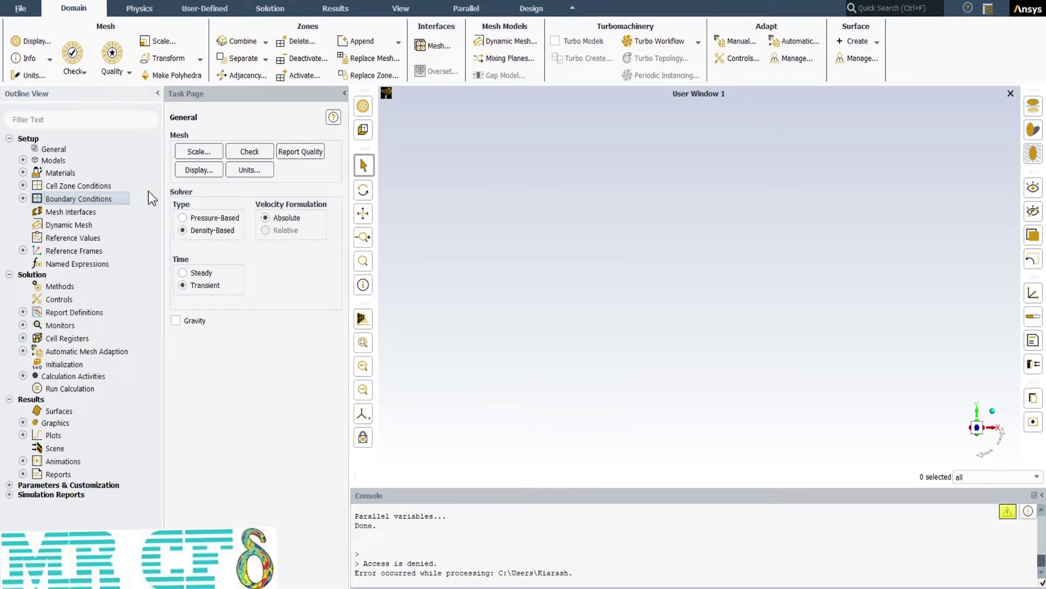
Review the momentum and thermal settings of the inlet's pressure far-field boundary condition and apply them
double_click(89, 199)
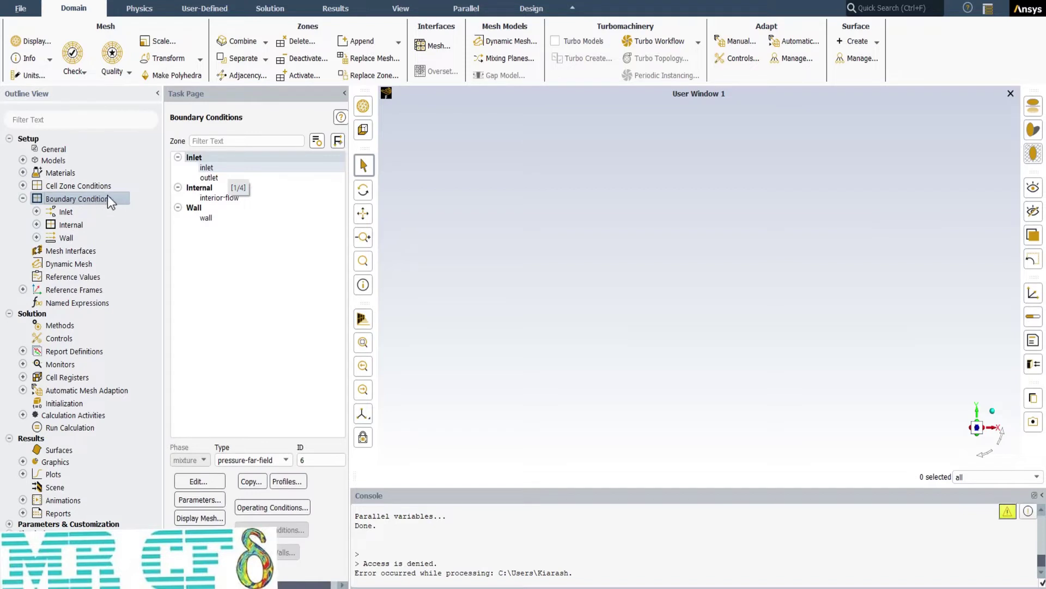
click(227, 167)
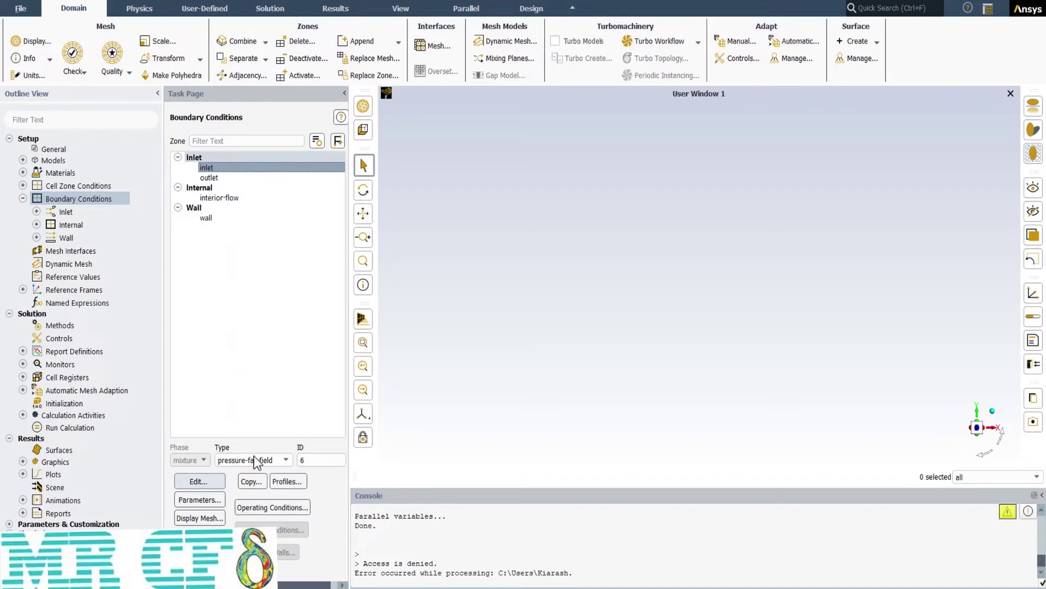
click(197, 482)
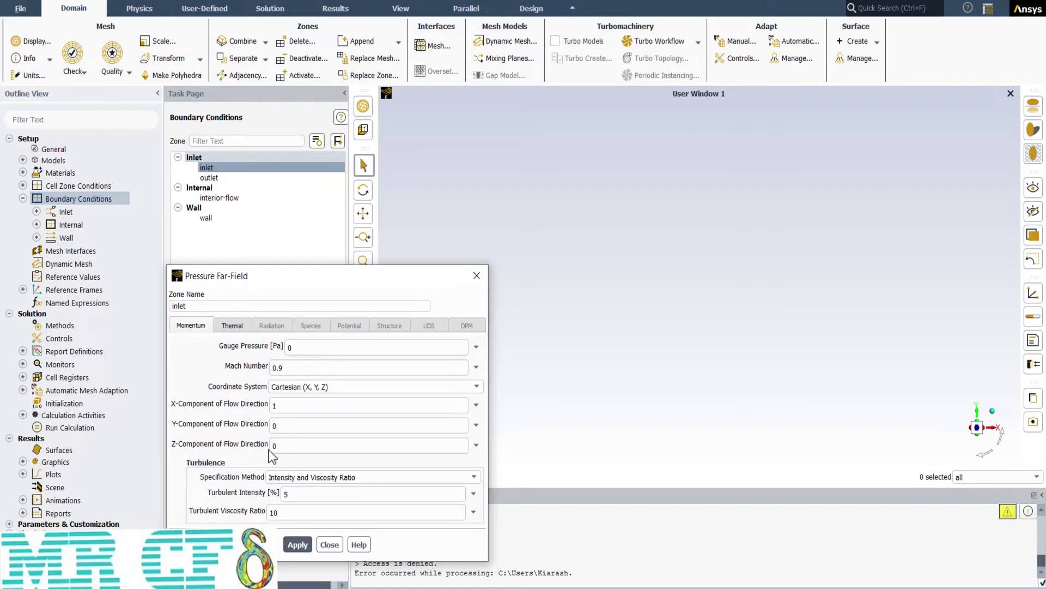
click(241, 326)
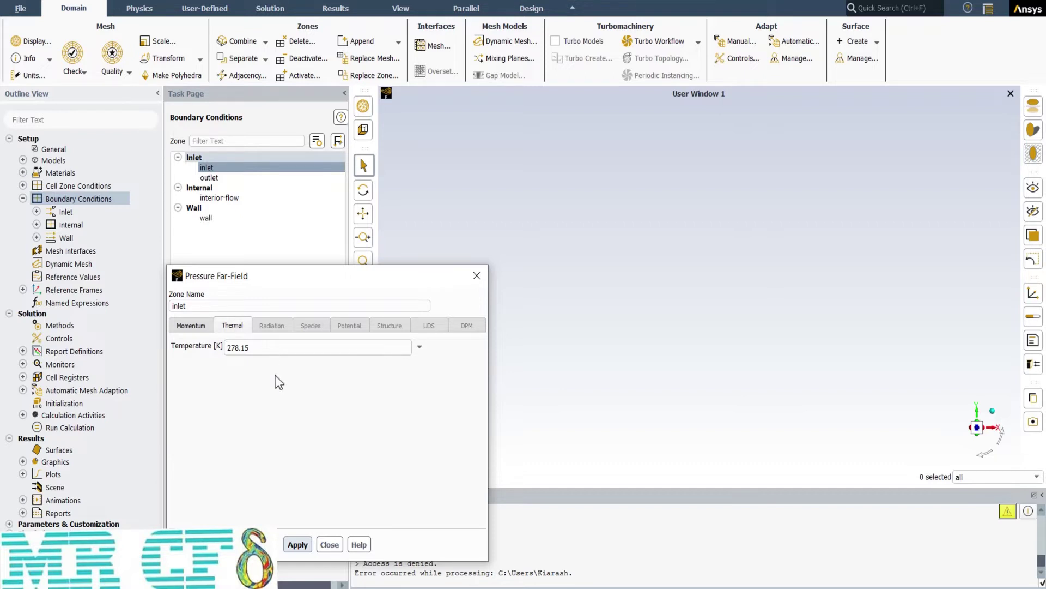
click(297, 544)
click(329, 544)
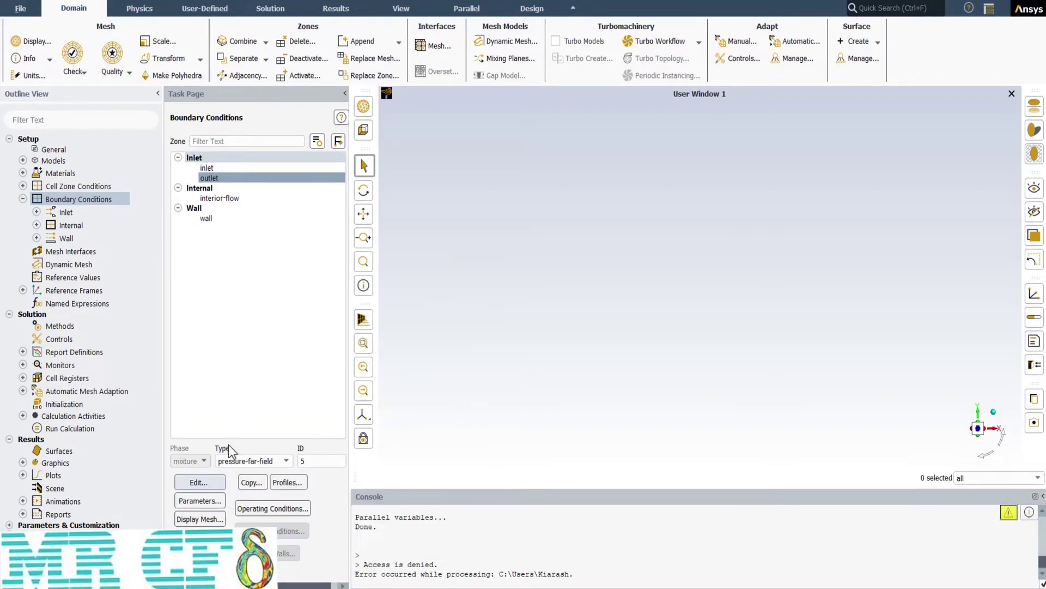
Review the momentum and thermal settings of the outlet's pressure far-field boundary condition
click(219, 480)
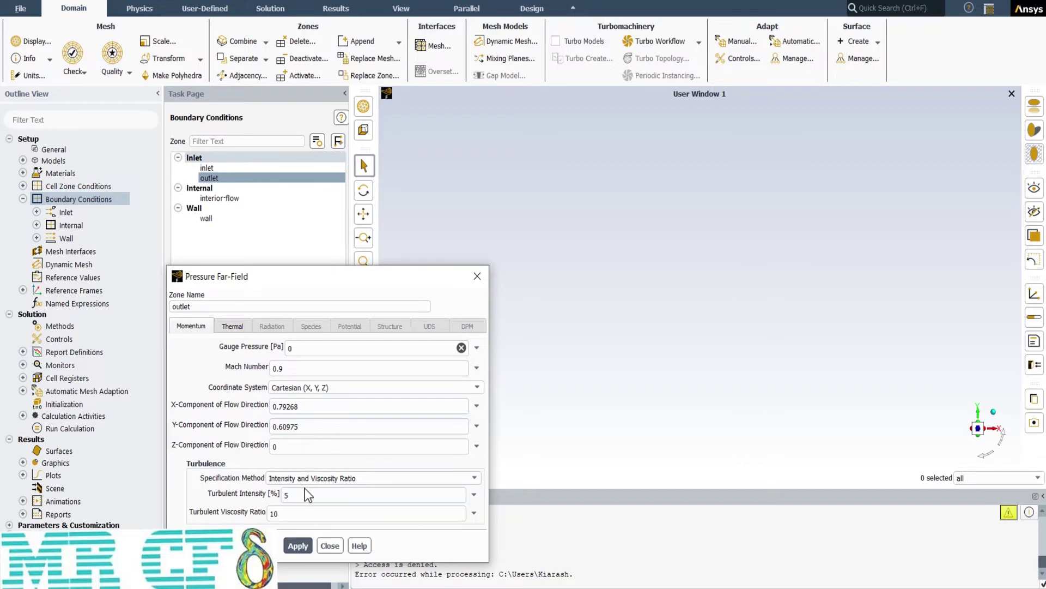
click(231, 326)
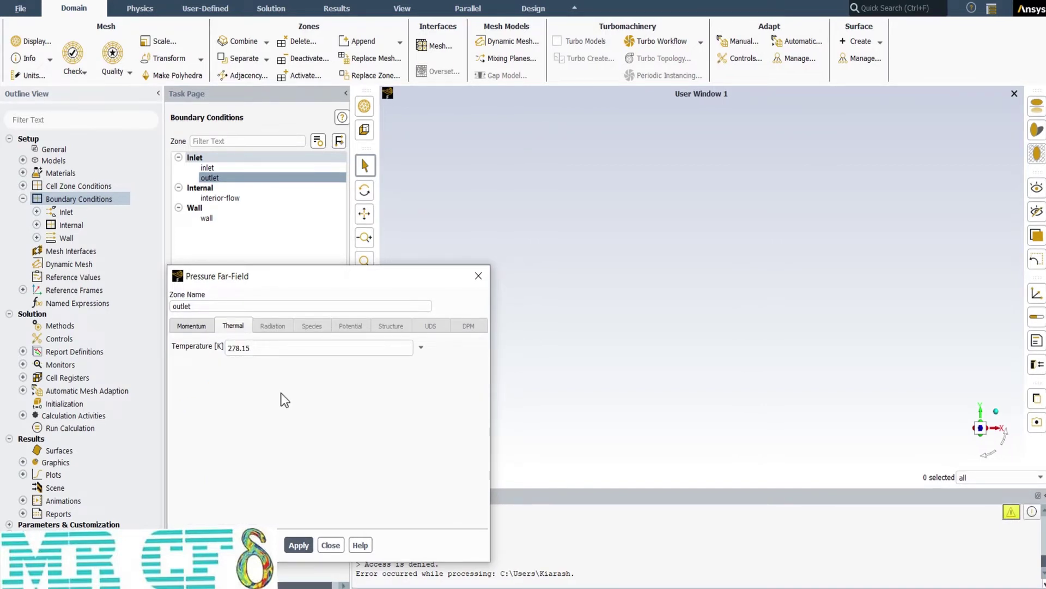
click(330, 545)
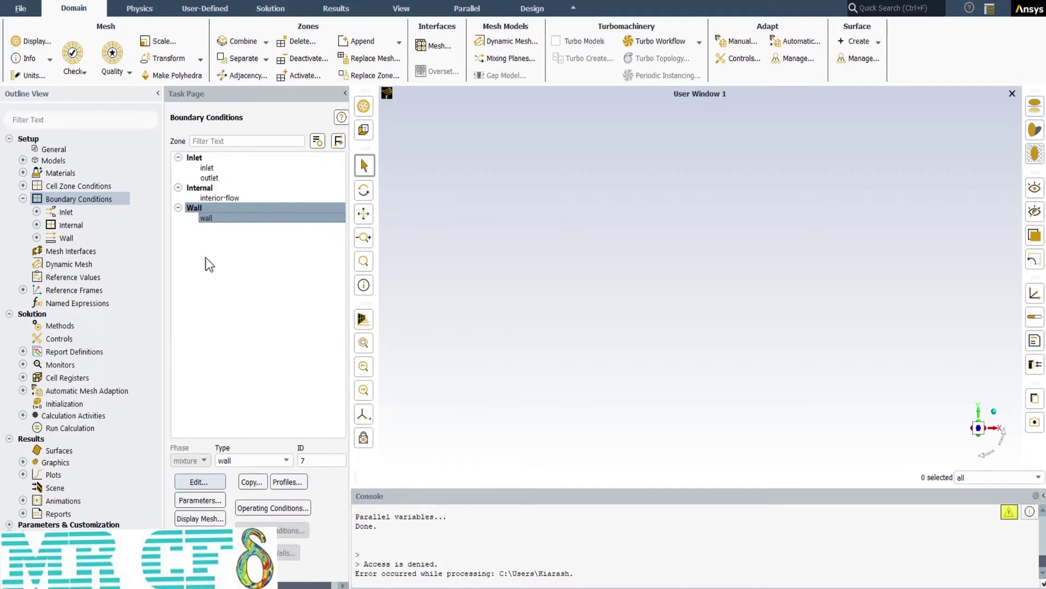
Examine the wall boundary's momentum and thermal conditions and the formulation options in the solution methods
click(231, 460)
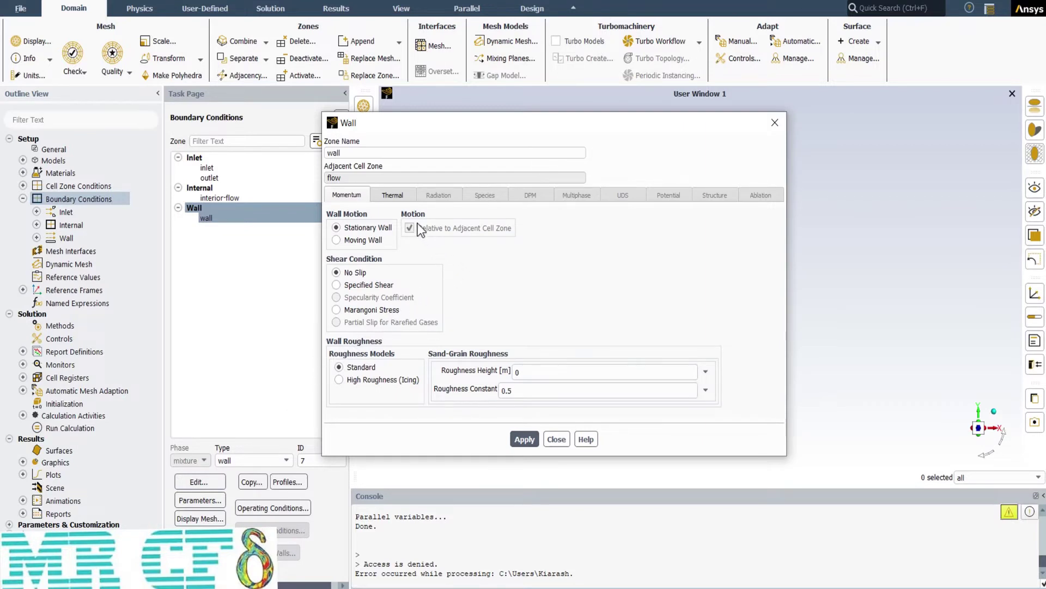
click(390, 197)
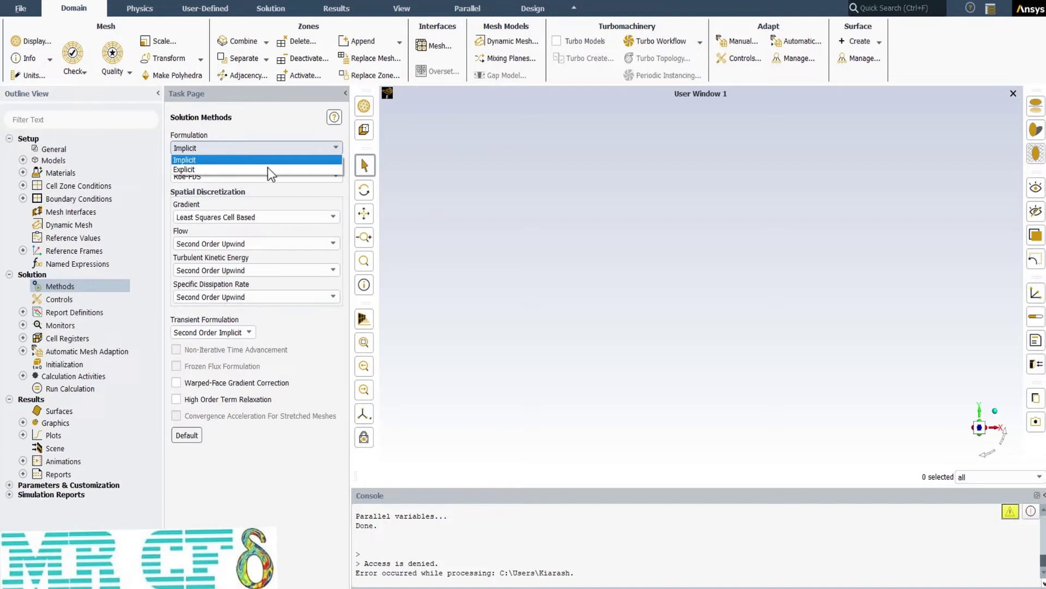
click(330, 196)
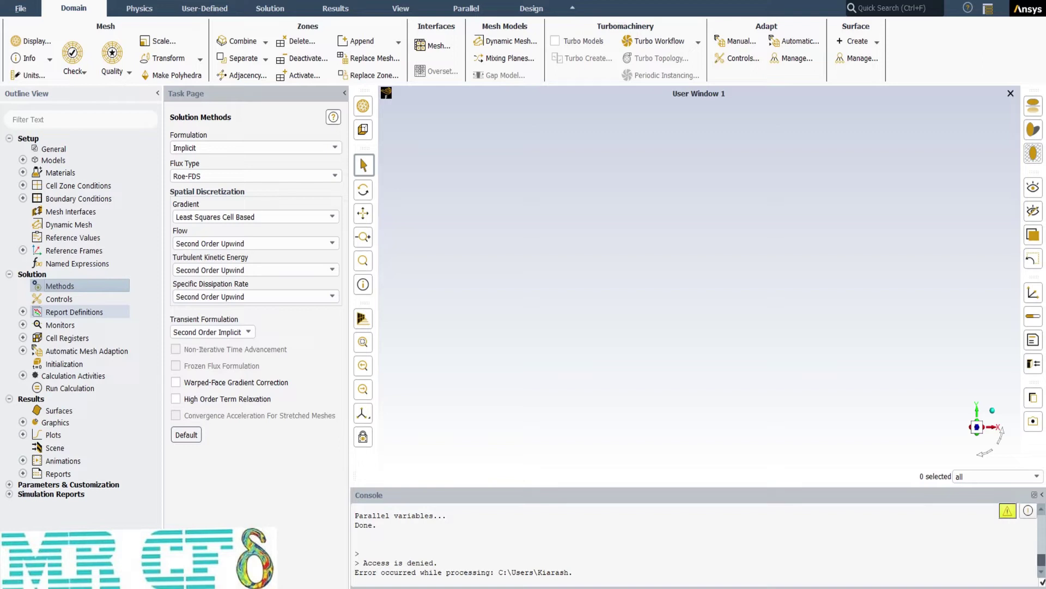
Create an Area-Weighted Average surface report of Static Pressure on the outlet, with report file and report plot
click(82, 314)
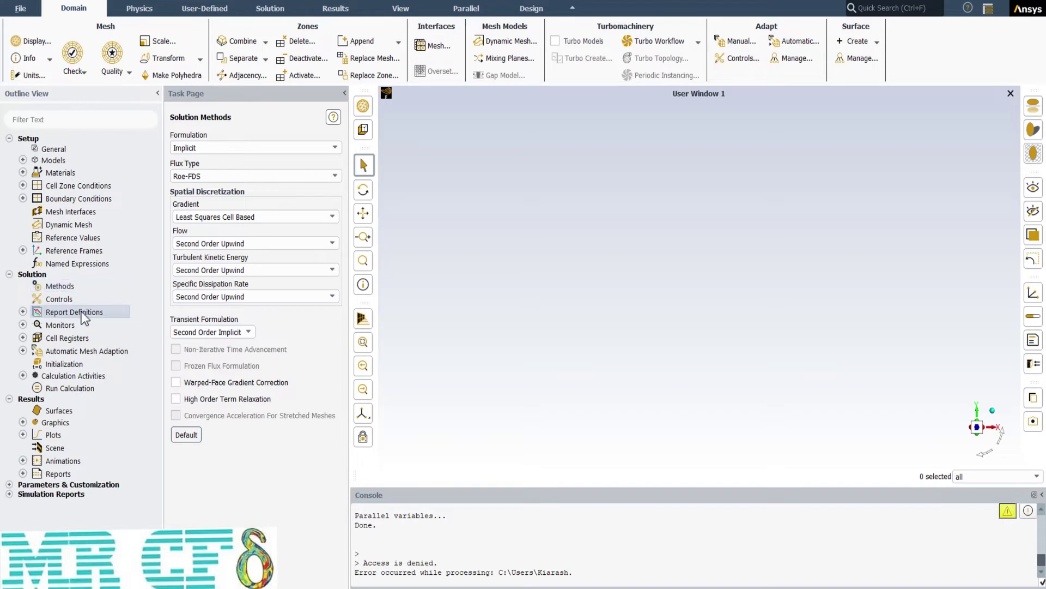
right_click(81, 311)
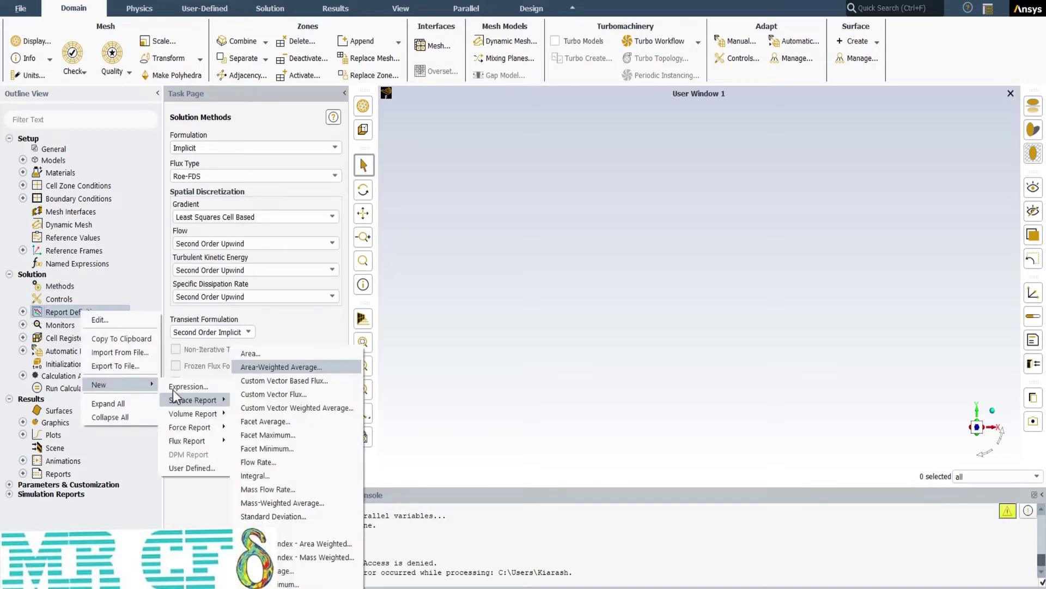
click(277, 367)
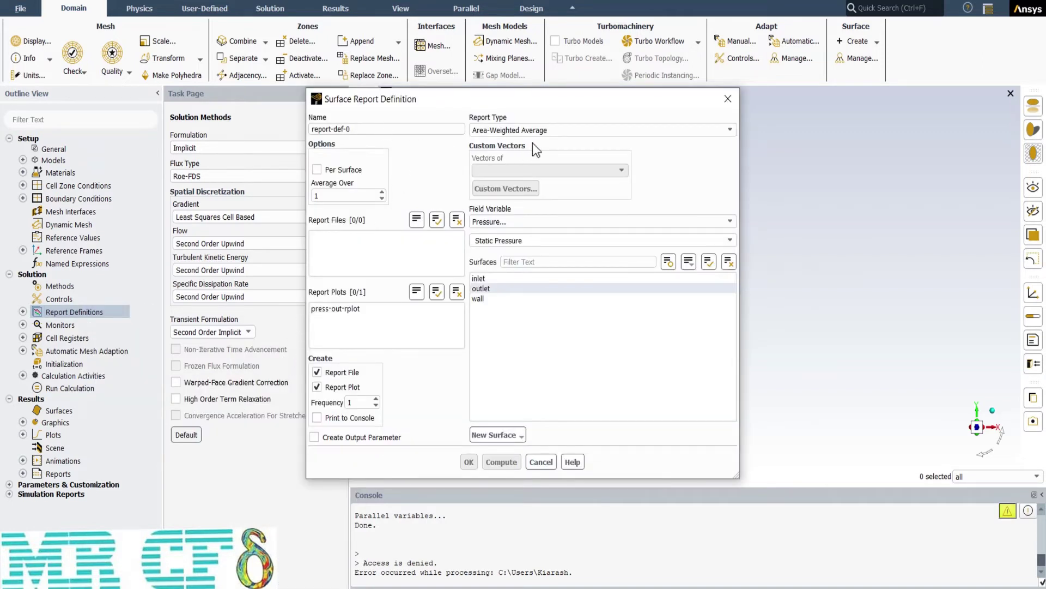
click(489, 289)
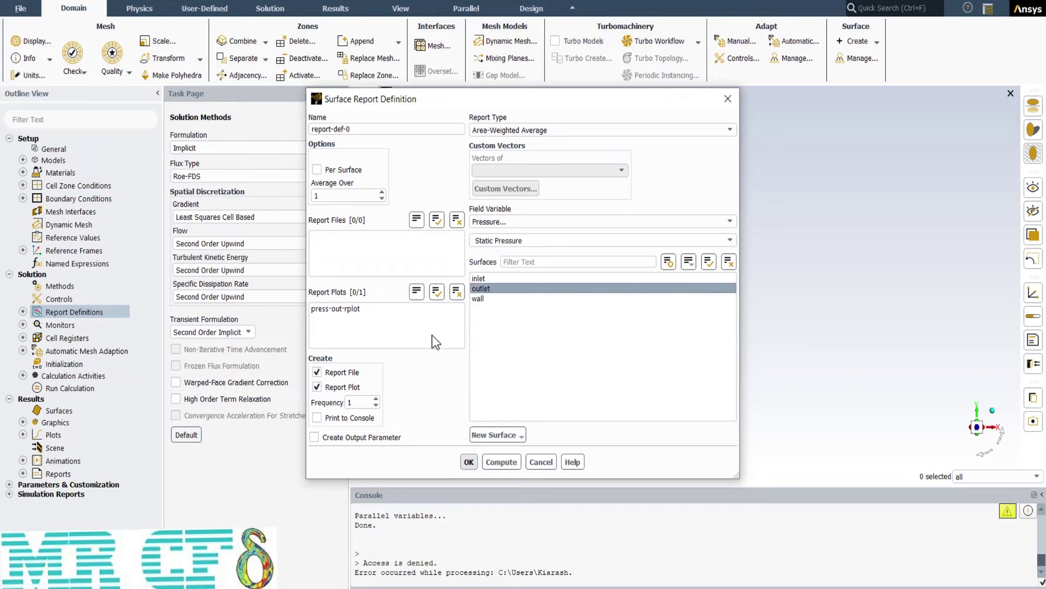
click(470, 463)
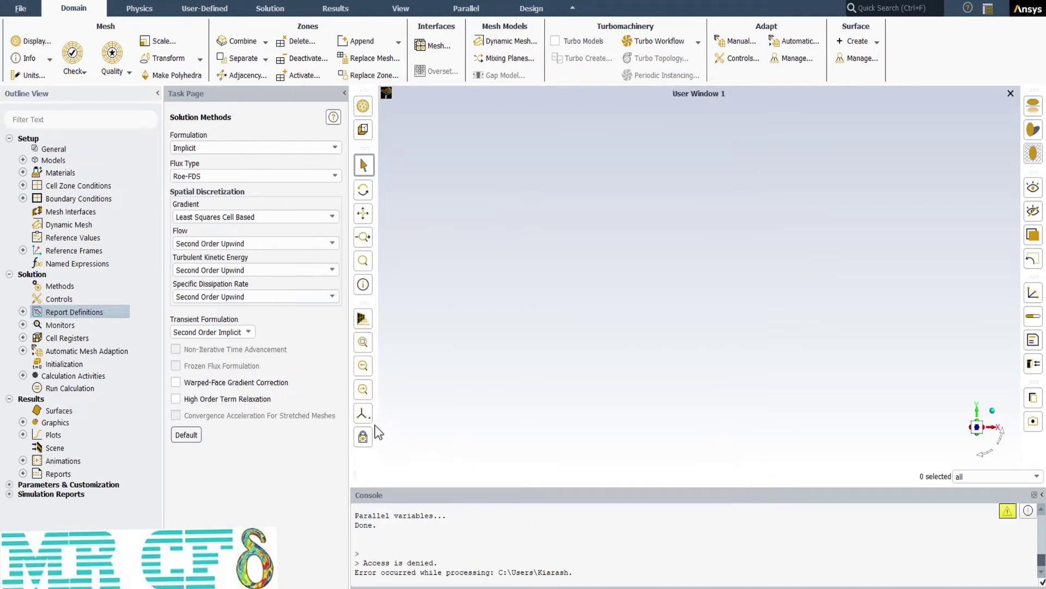
Create a Facet Average surface report of Wall Yplus on the wall, with report file and report plot
right_click(94, 316)
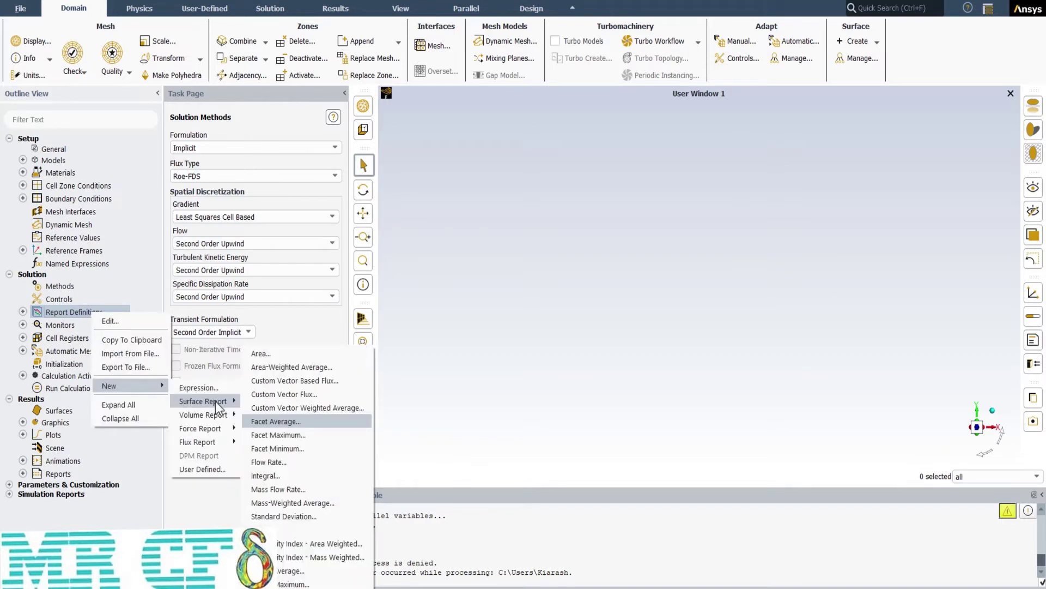
click(282, 421)
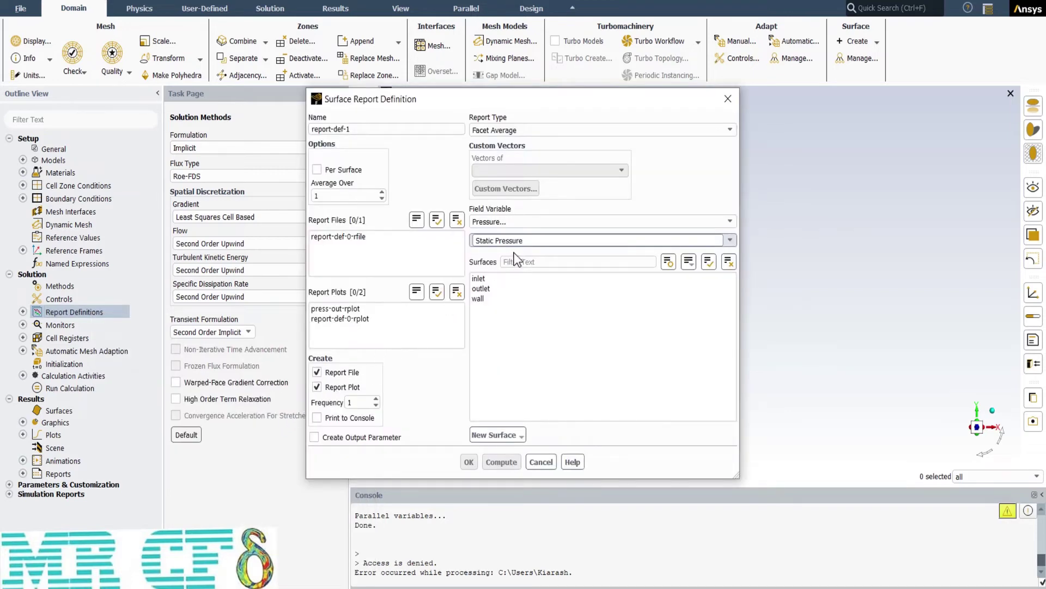
click(547, 222)
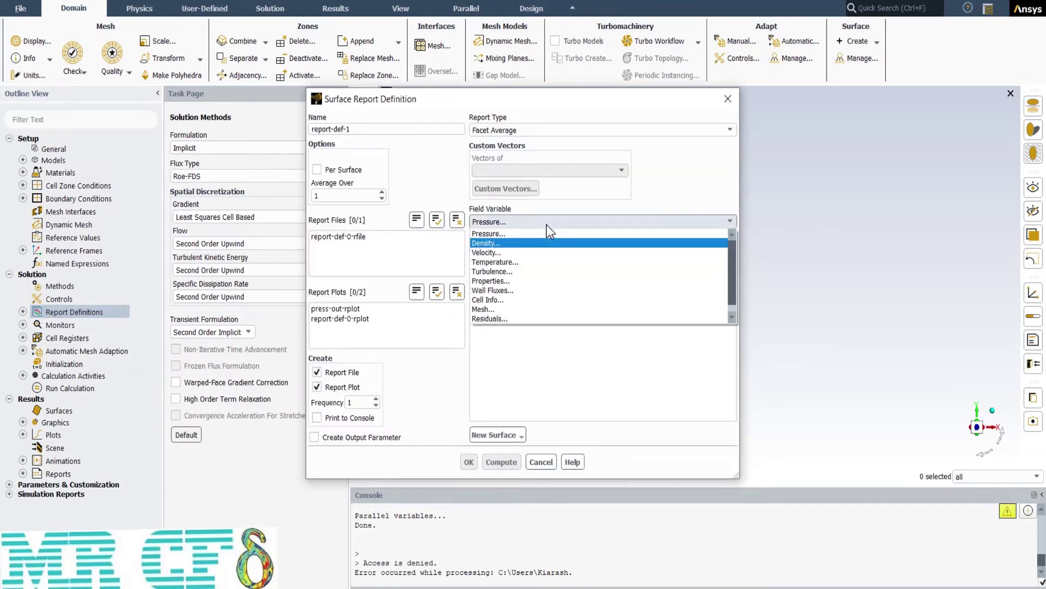
click(509, 271)
click(729, 241)
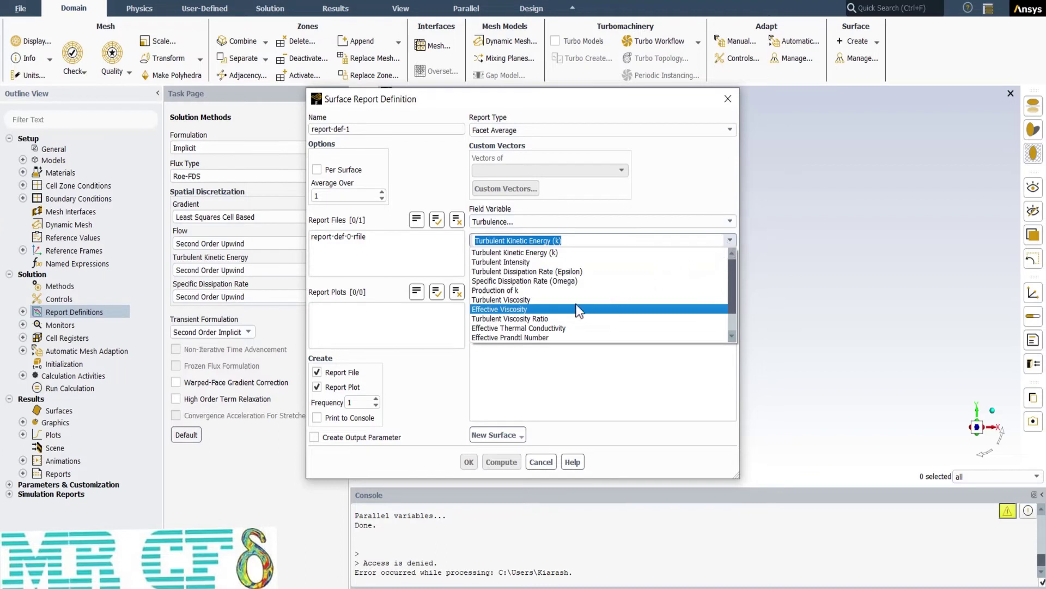
click(511, 317)
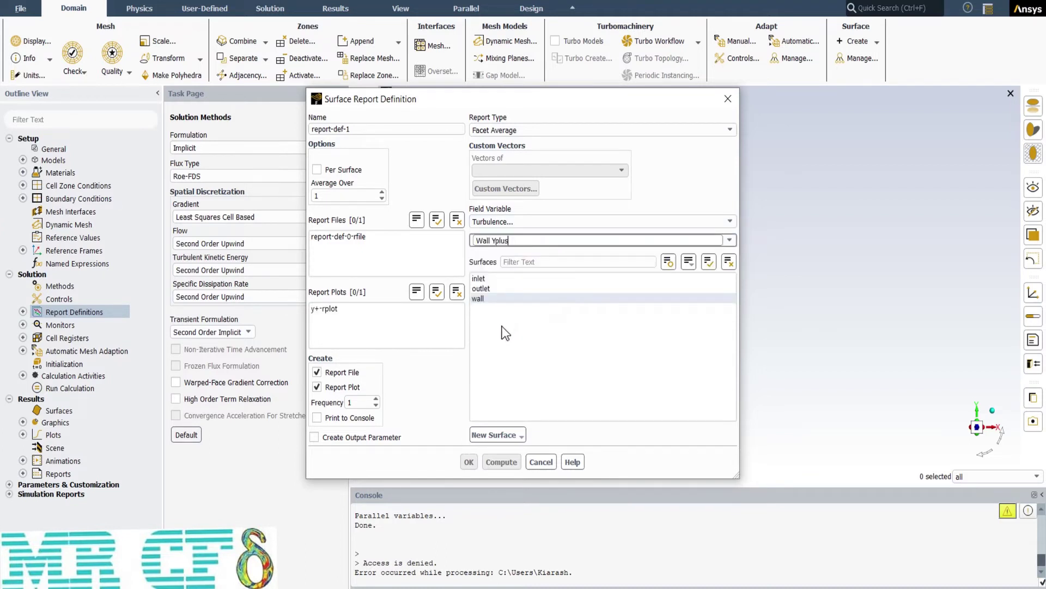
click(491, 301)
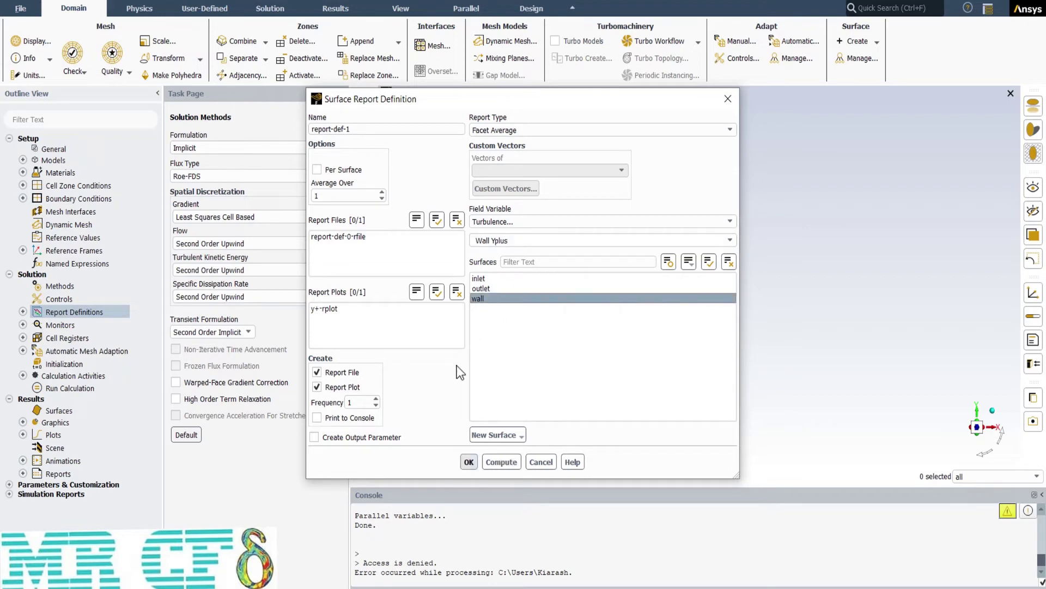
click(469, 462)
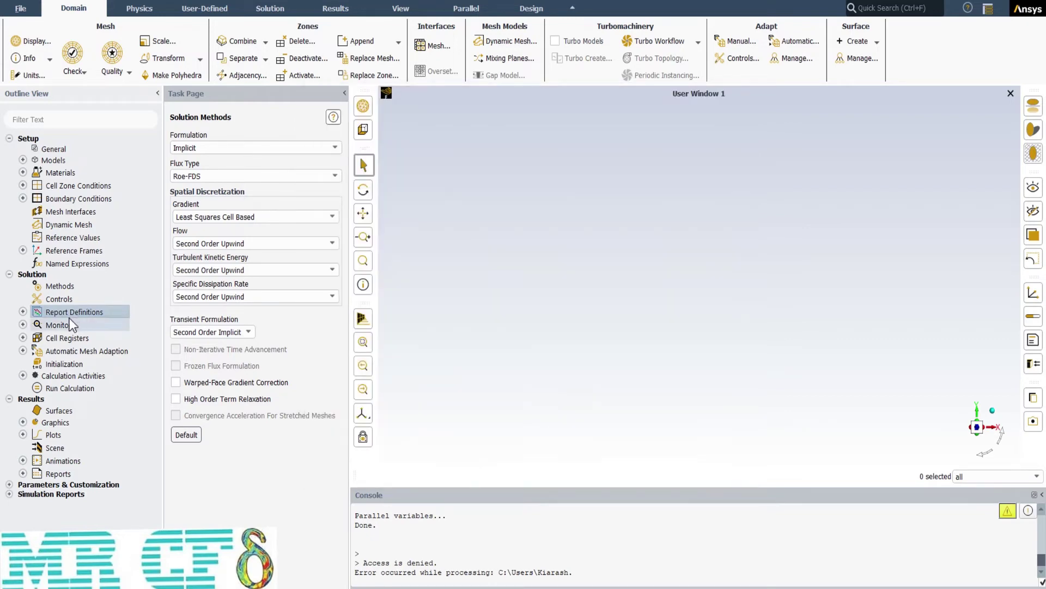
Review the monitored equations and absolute convergence criteria of the residual monitors and accept them
click(23, 325)
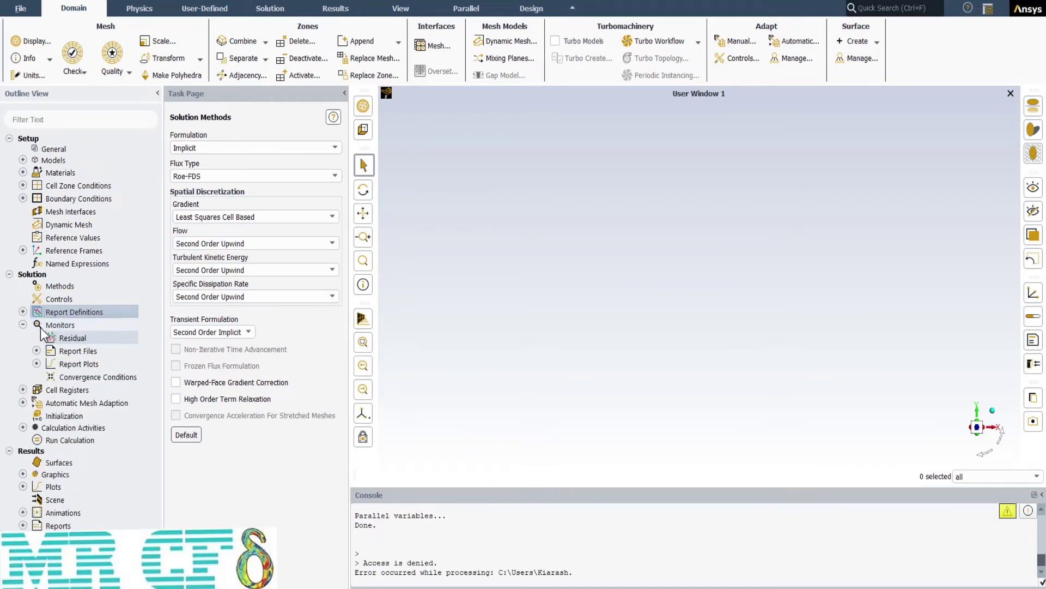
double_click(91, 339)
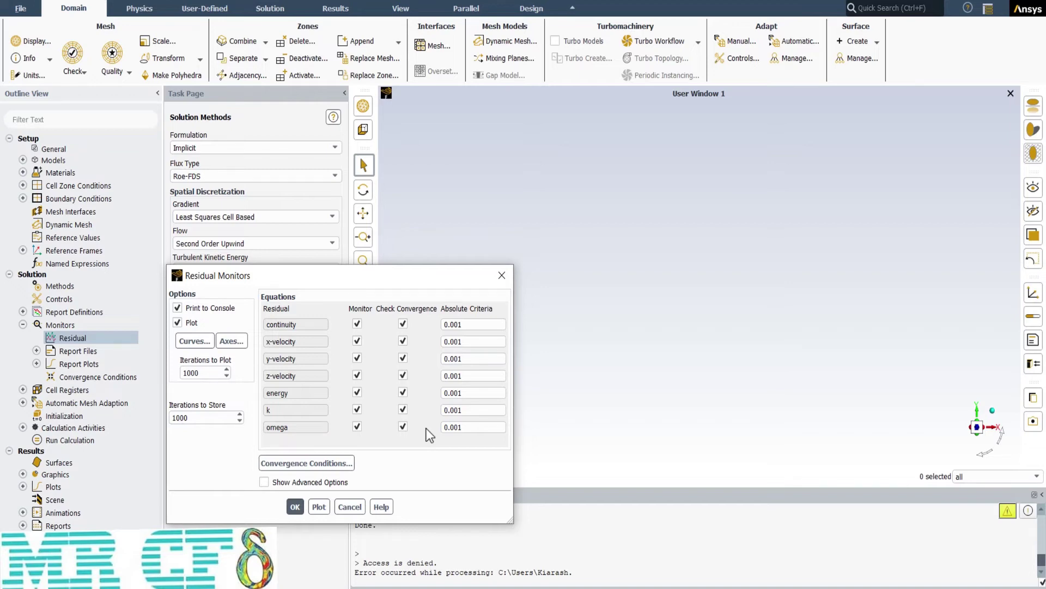
click(295, 507)
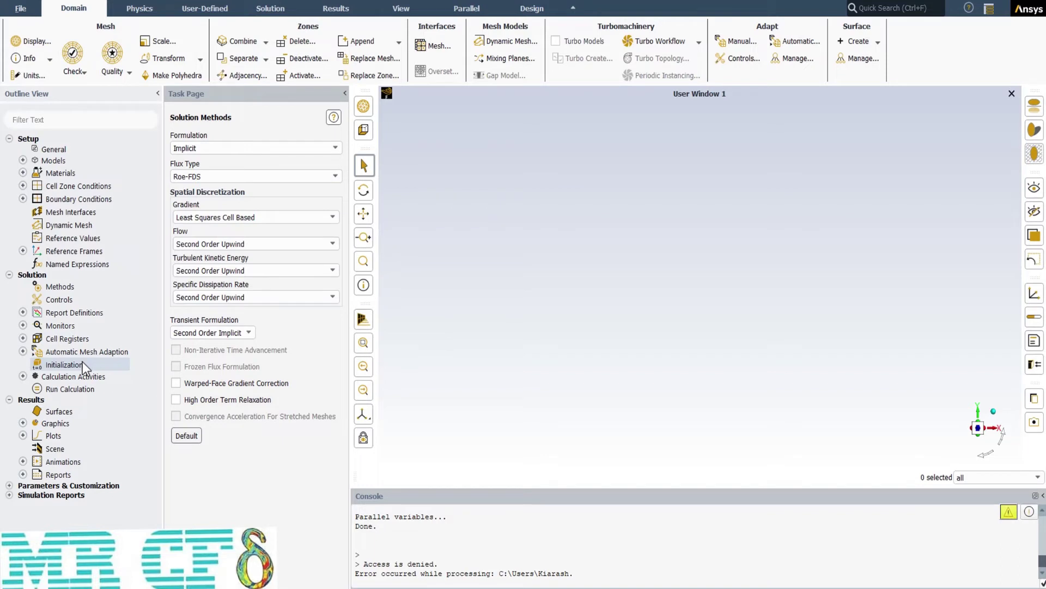
Review the solution initialization method and the time advancement settings for running the calculation
double_click(83, 363)
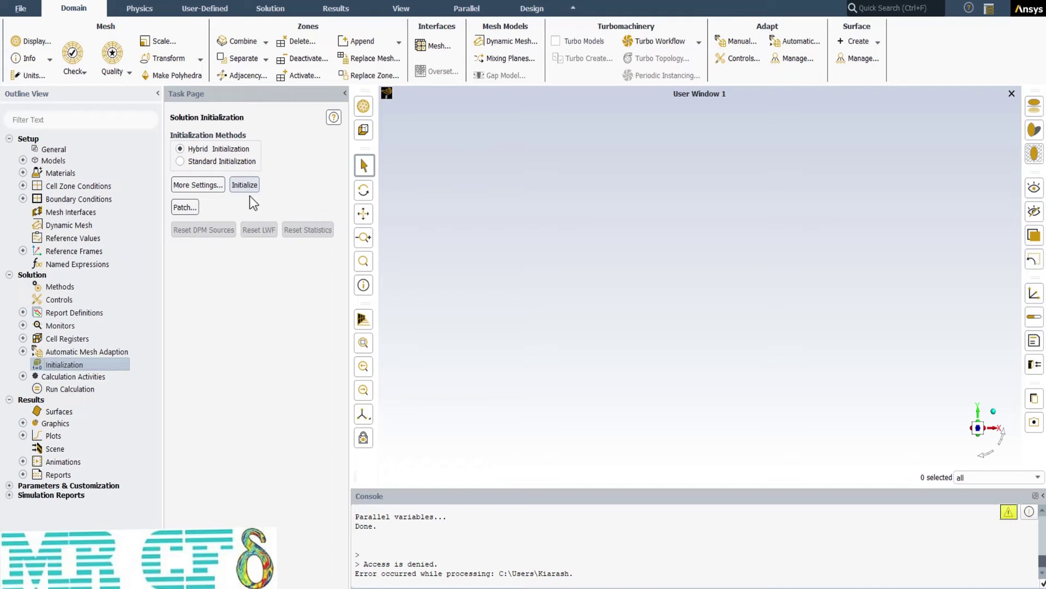
key(Down)
key(Down)
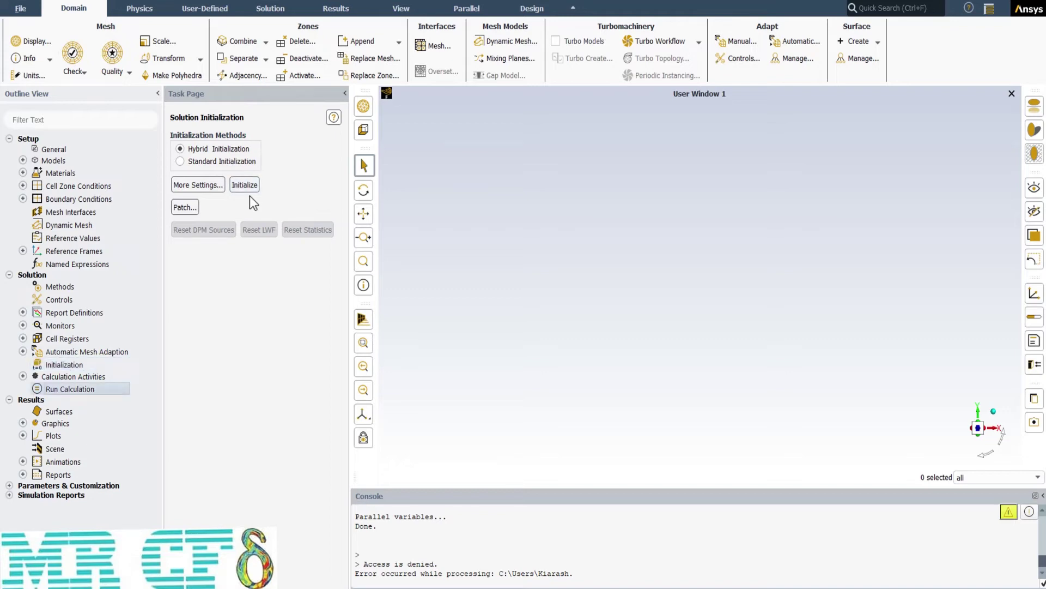
click(70, 390)
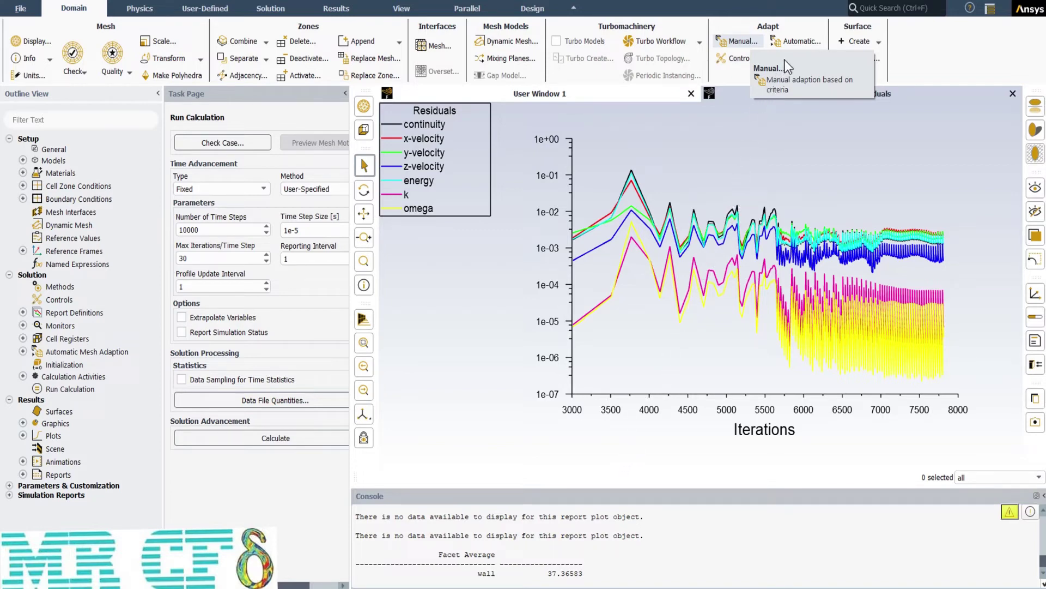
Create a Cells More Than field variable register on the Wall Yplus gradient, scaled by zone average, for manual mesh adaption
click(741, 42)
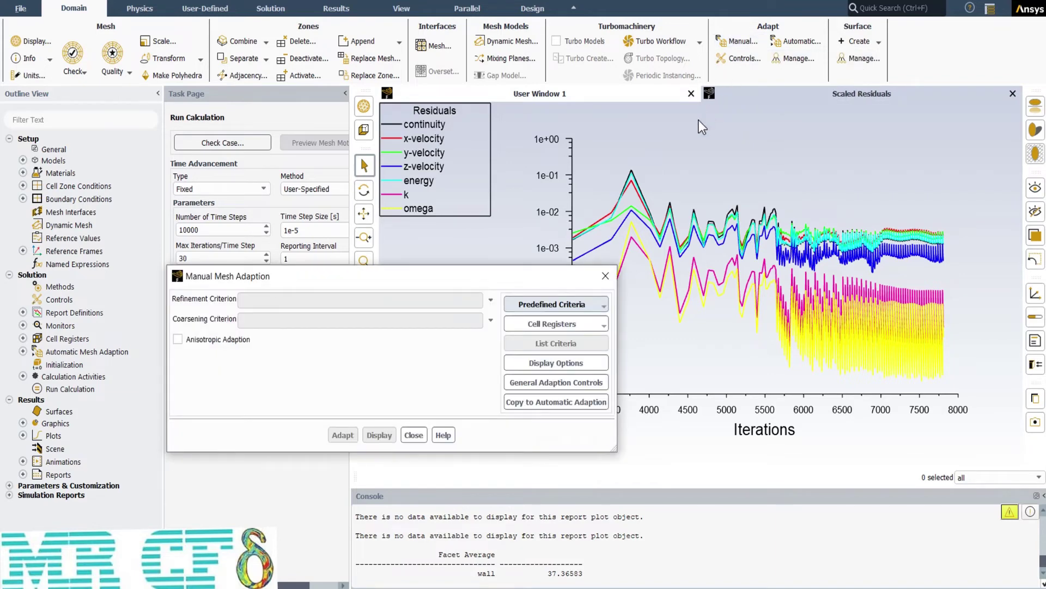
click(567, 325)
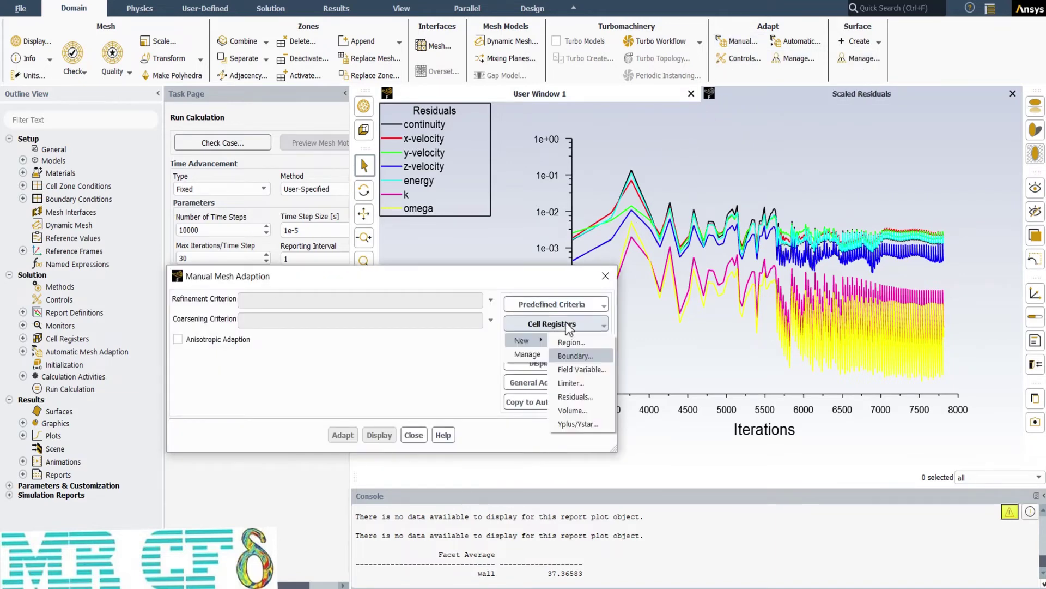
click(580, 369)
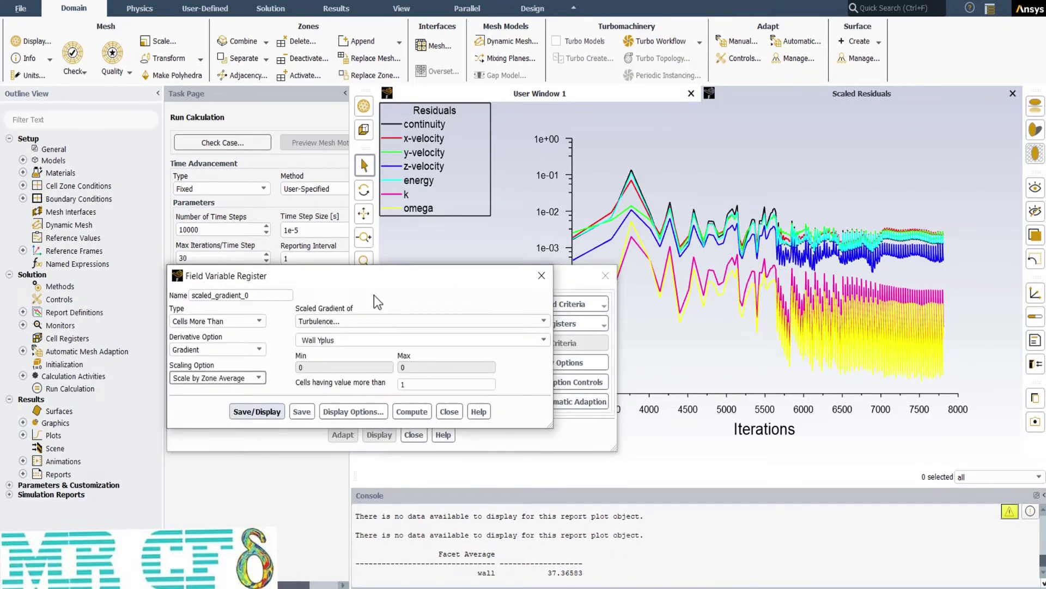
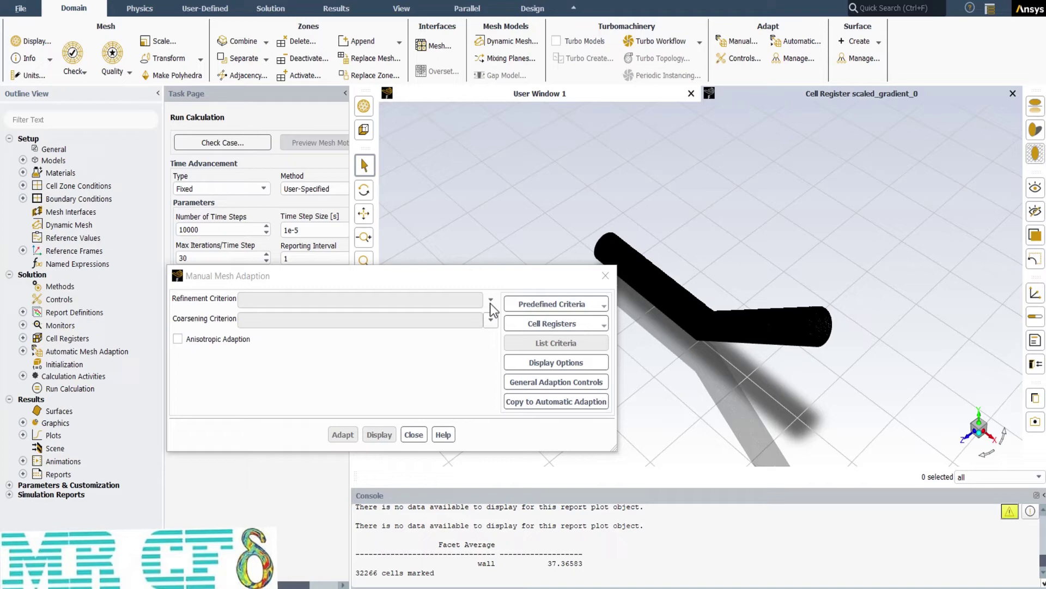
Set the scaled_gradient_0 cell register as the refinement criterion of the manual mesh adaption
click(491, 300)
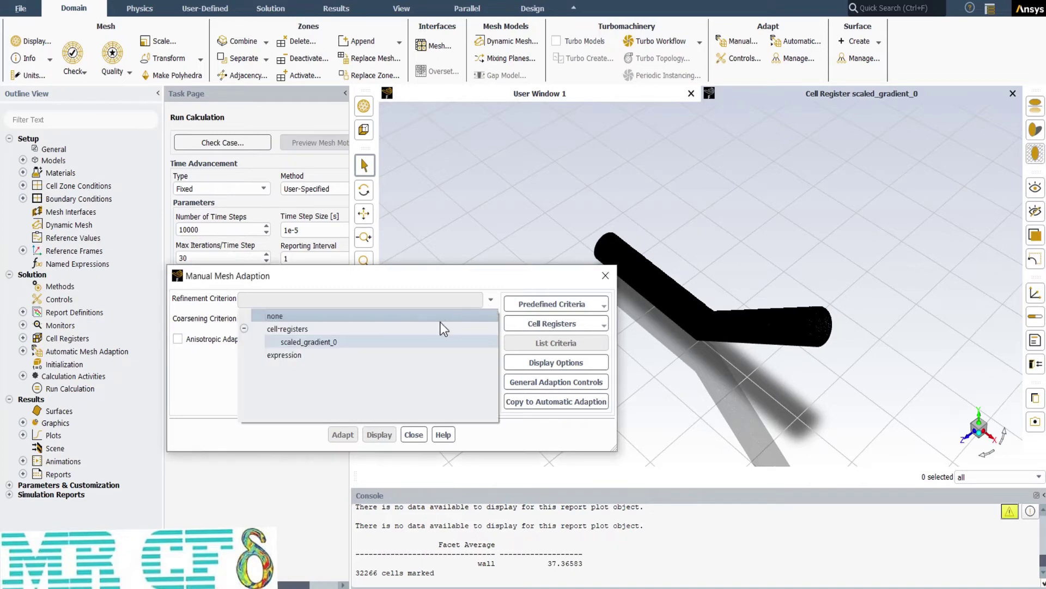
click(394, 339)
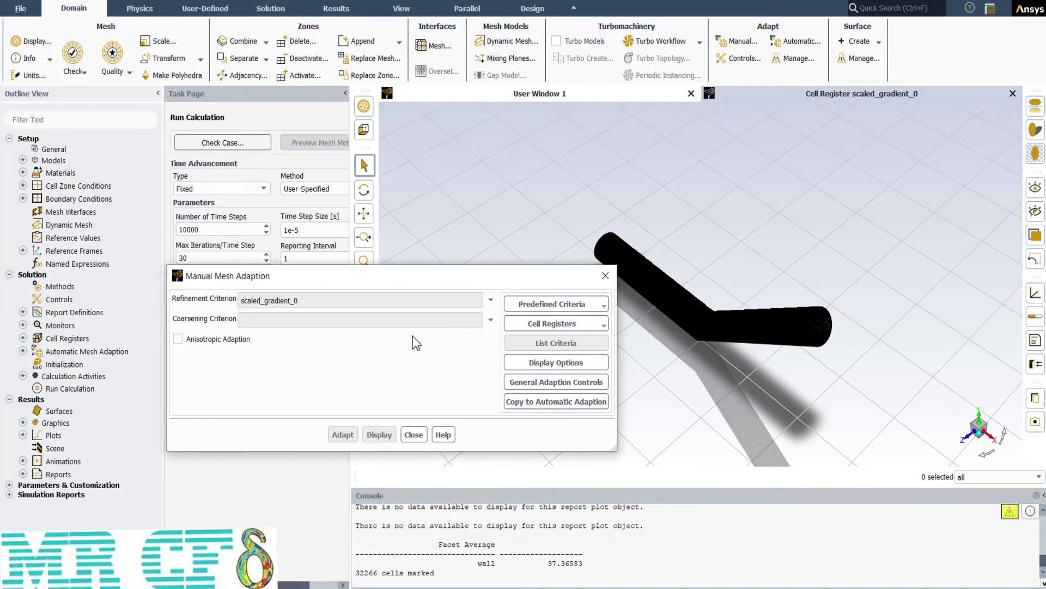
click(381, 355)
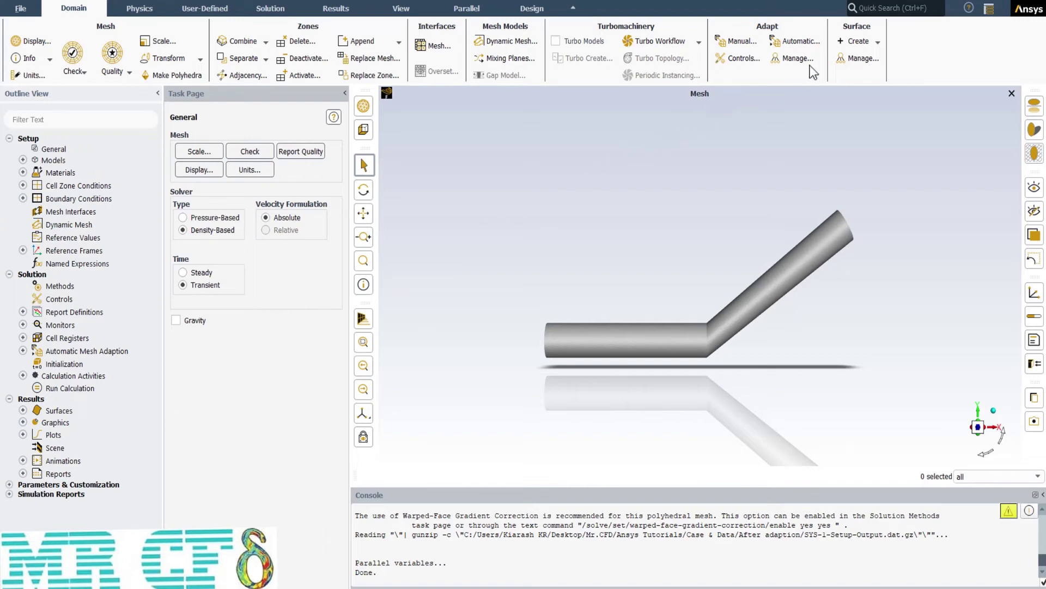
Create an XY plane surface named plane-4 at Z = 0 m through the bent pipe
click(863, 44)
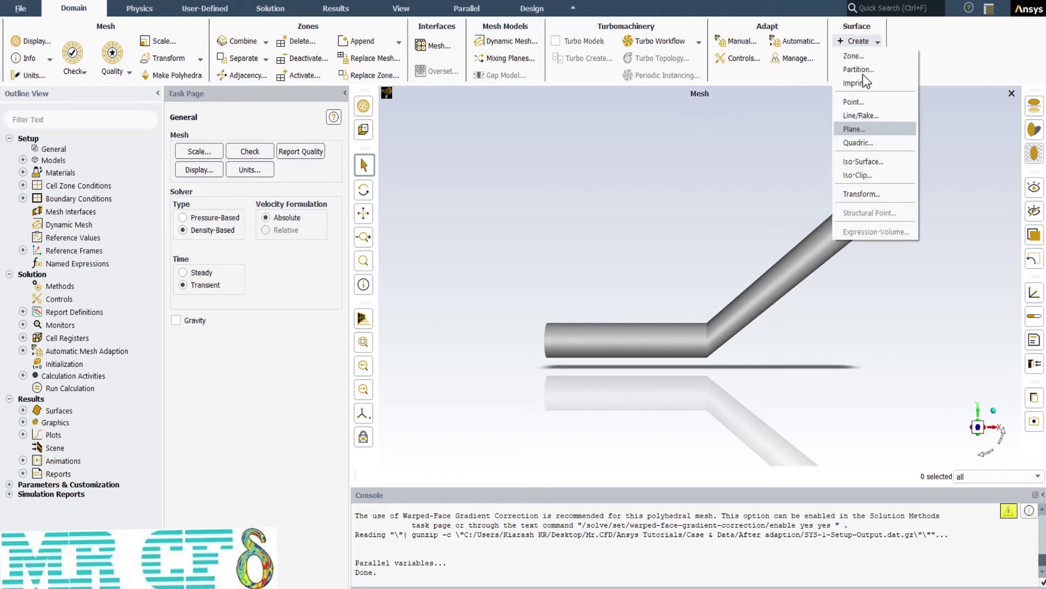
click(854, 129)
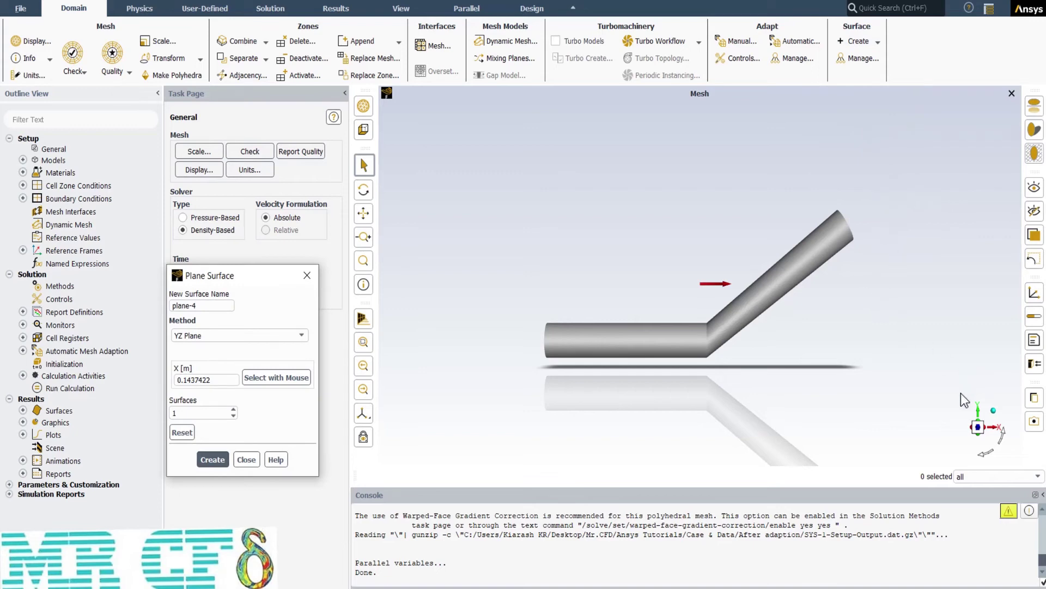
click(216, 337)
click(197, 366)
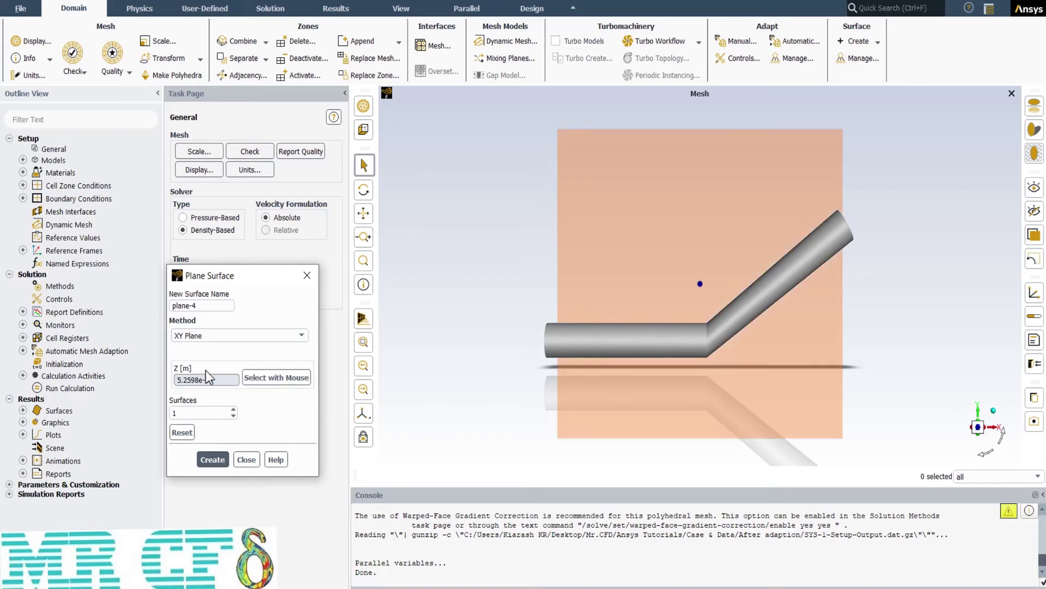
double_click(222, 380)
text(0)
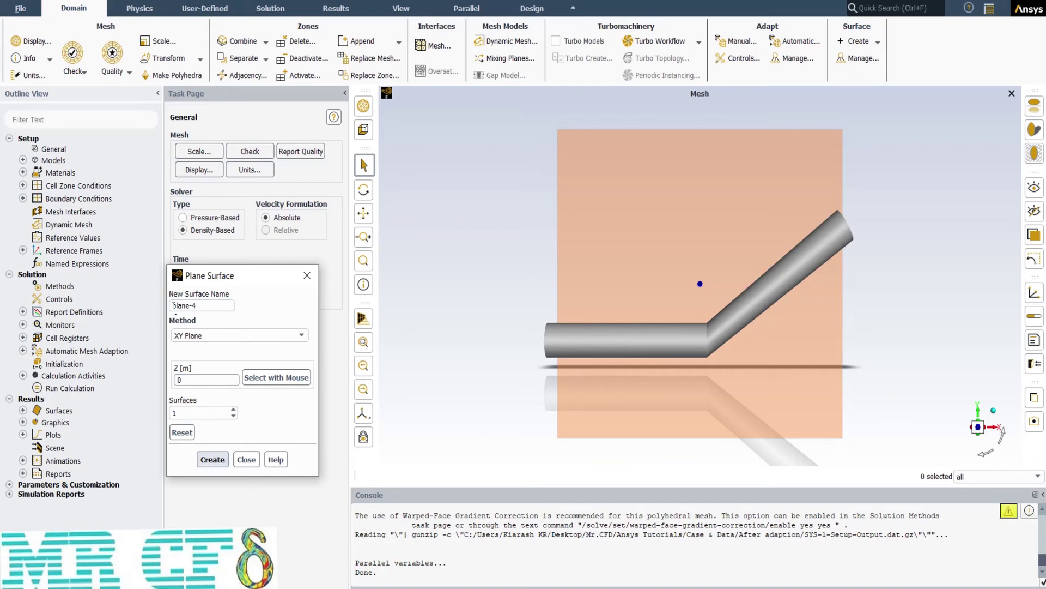
click(217, 460)
click(239, 459)
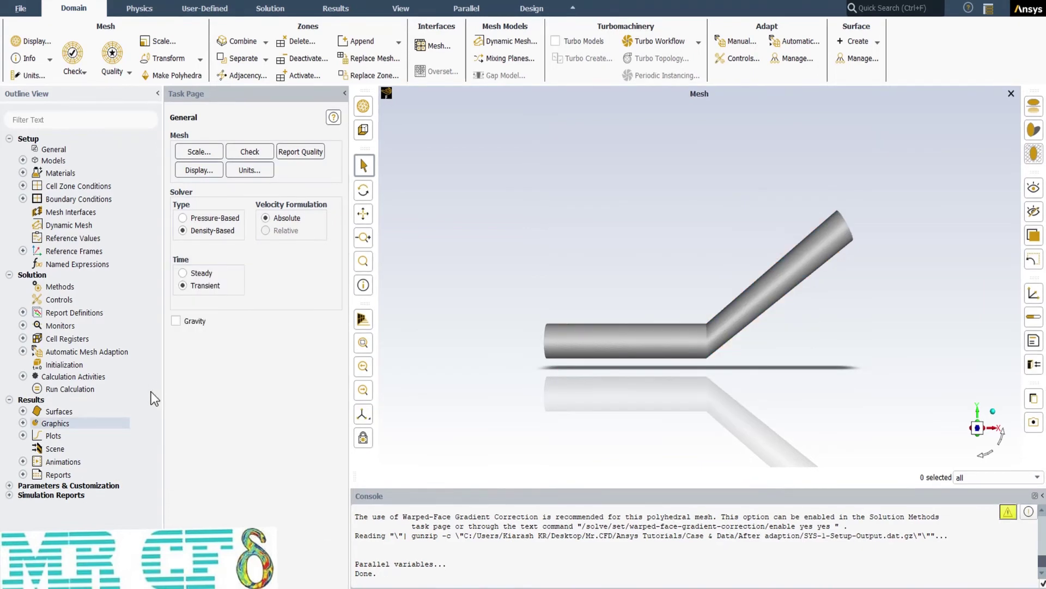
Create and display a filled contour of Velocity Magnitude on plane-4
click(23, 423)
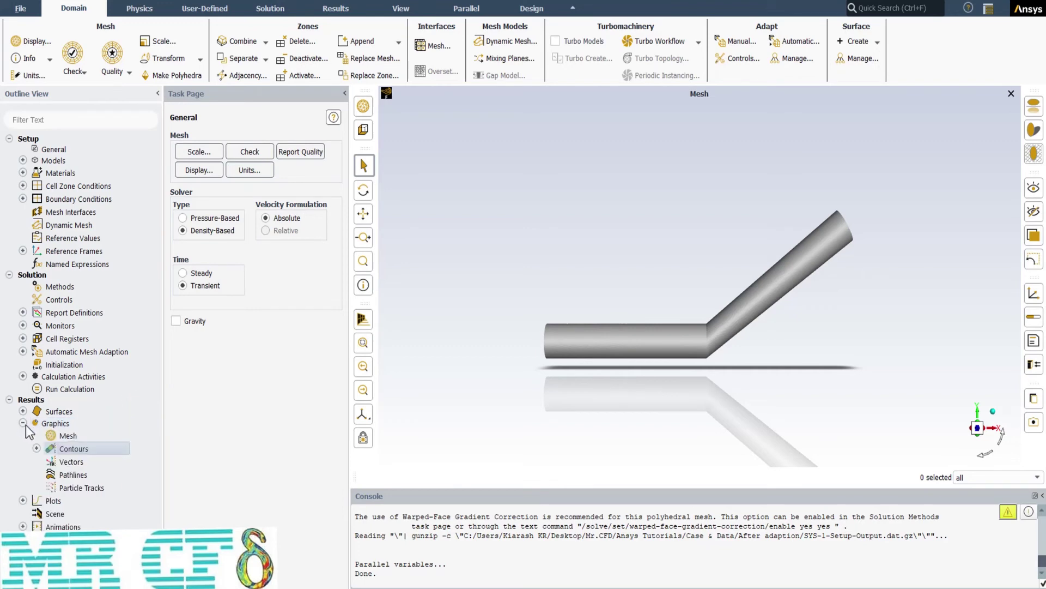
double_click(74, 448)
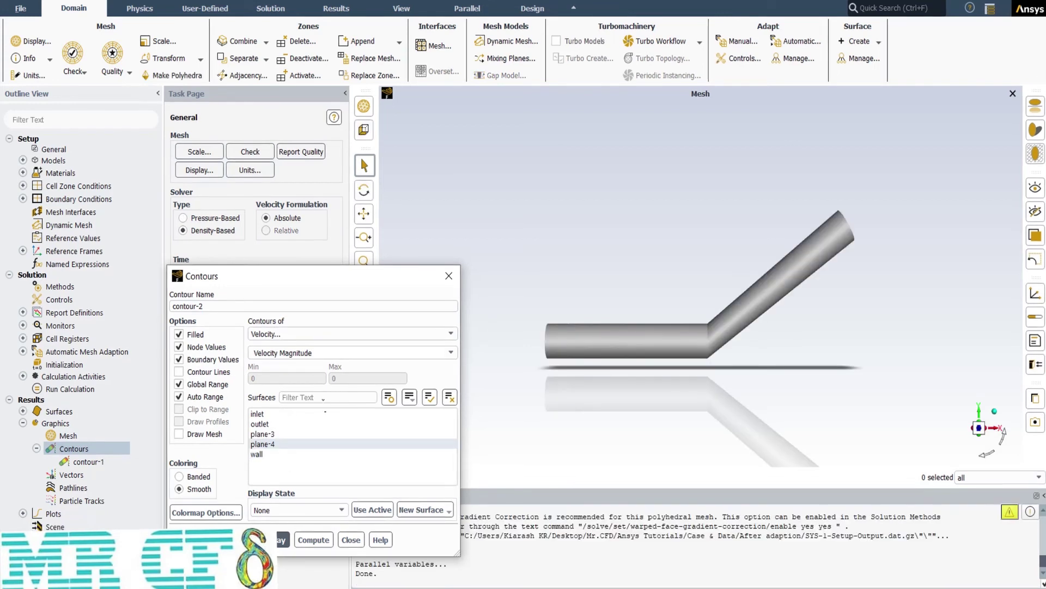
click(283, 445)
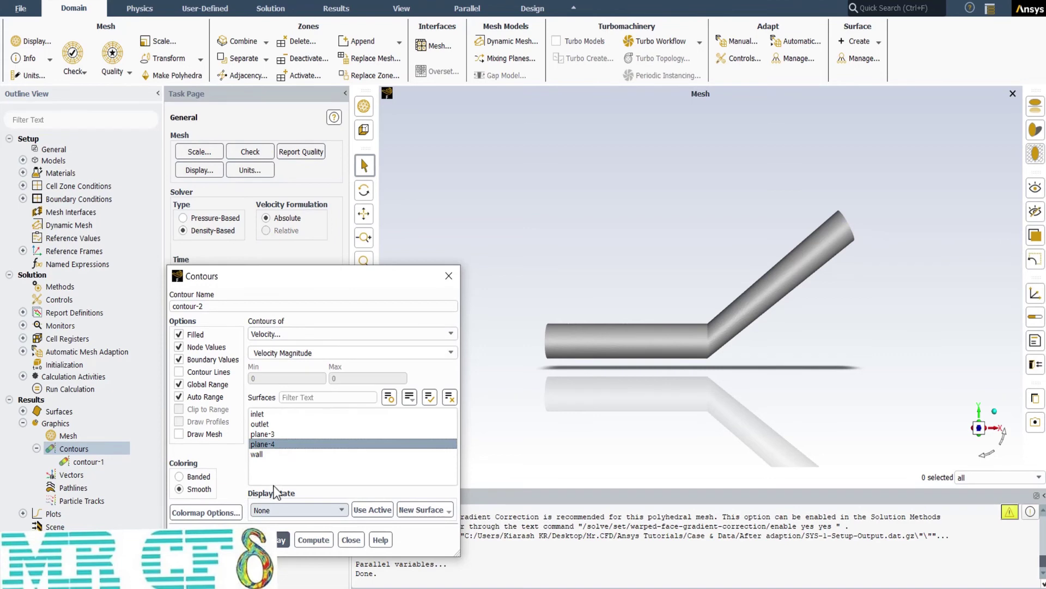
click(263, 538)
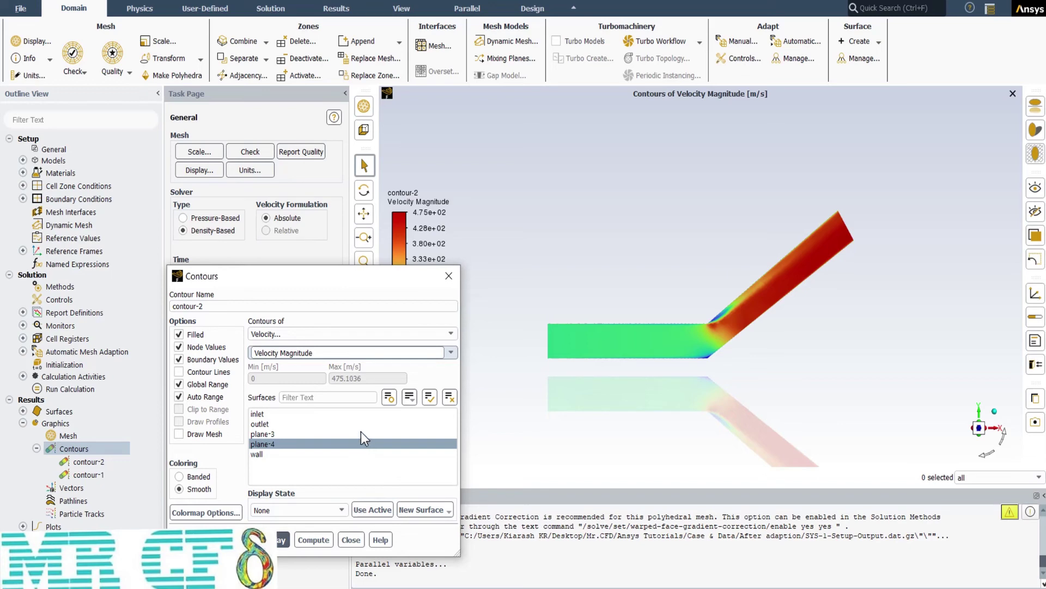
Redisplay the plane-4 contour with Static Pressure, followed by Static Temperature, as the plotted variable
click(291, 334)
click(284, 345)
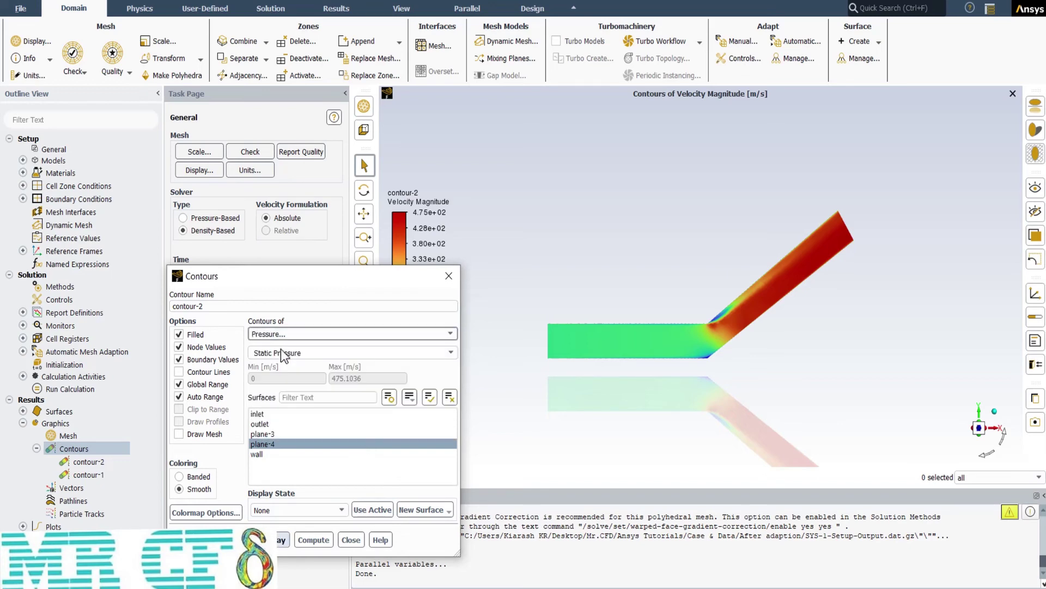
click(281, 539)
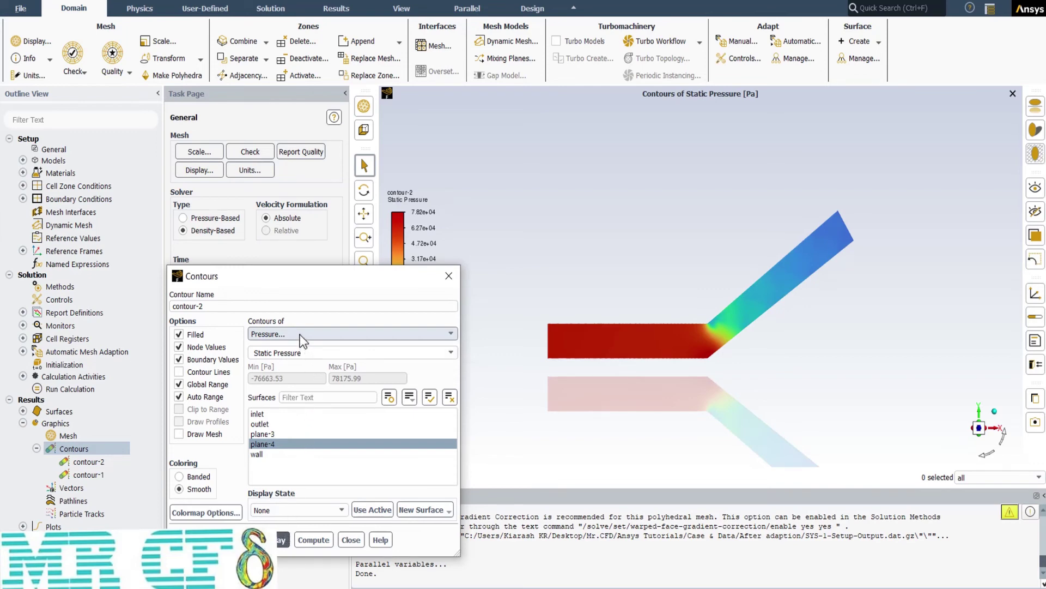
scroll(299, 334, down, 3)
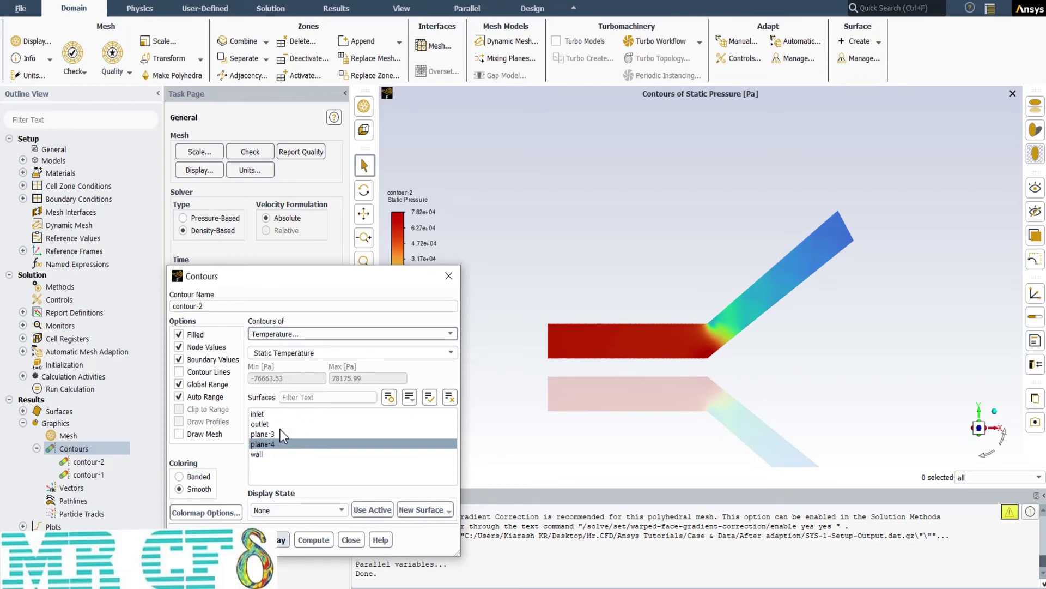
click(269, 539)
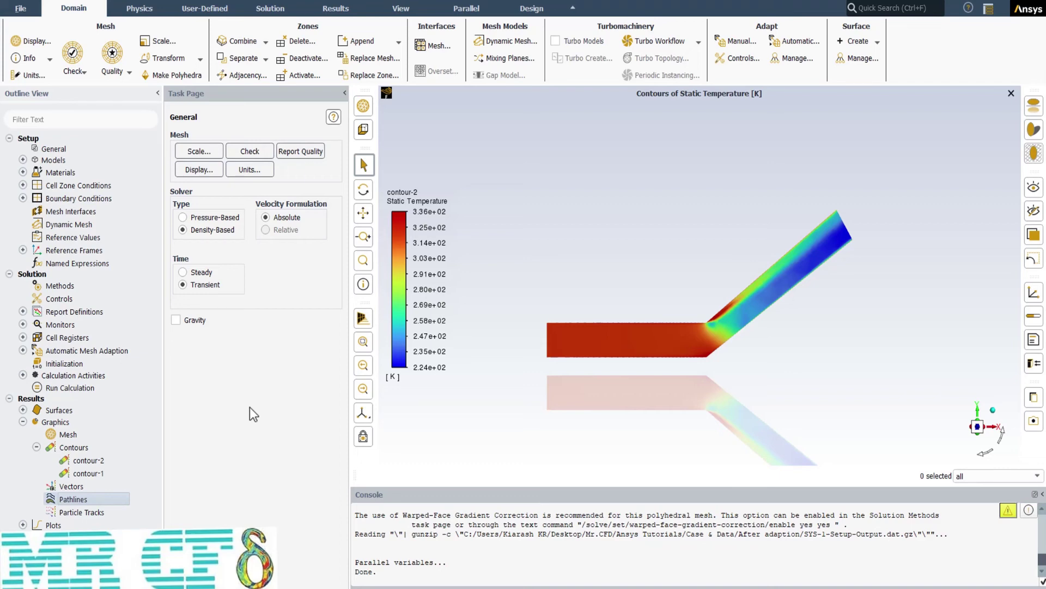
Create and display pathlines released from the inlet surface, colored by Velocity Magnitude, keeping the plot unobstructed
double_click(103, 498)
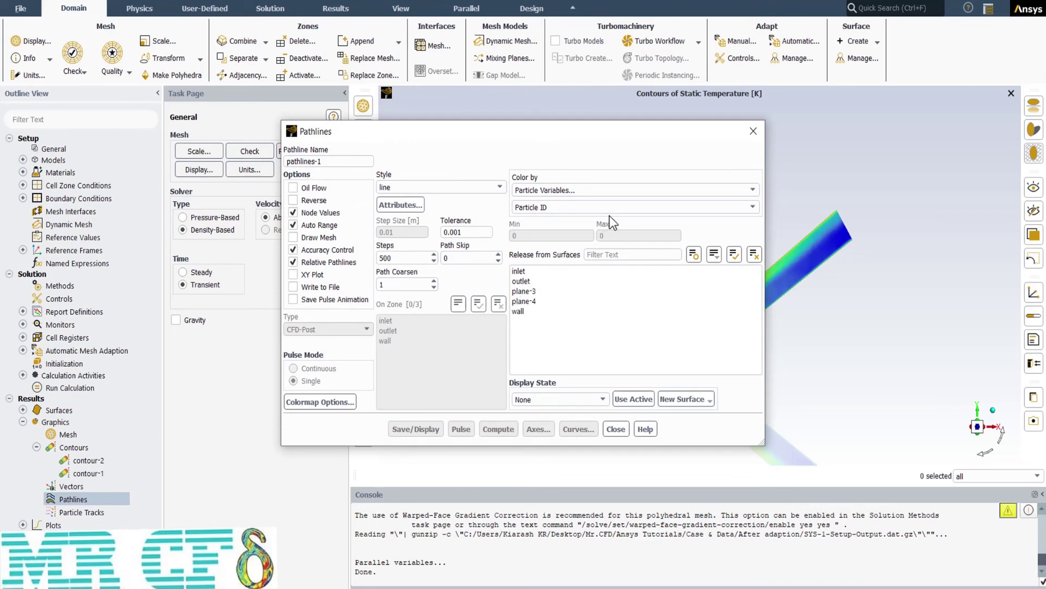
click(581, 191)
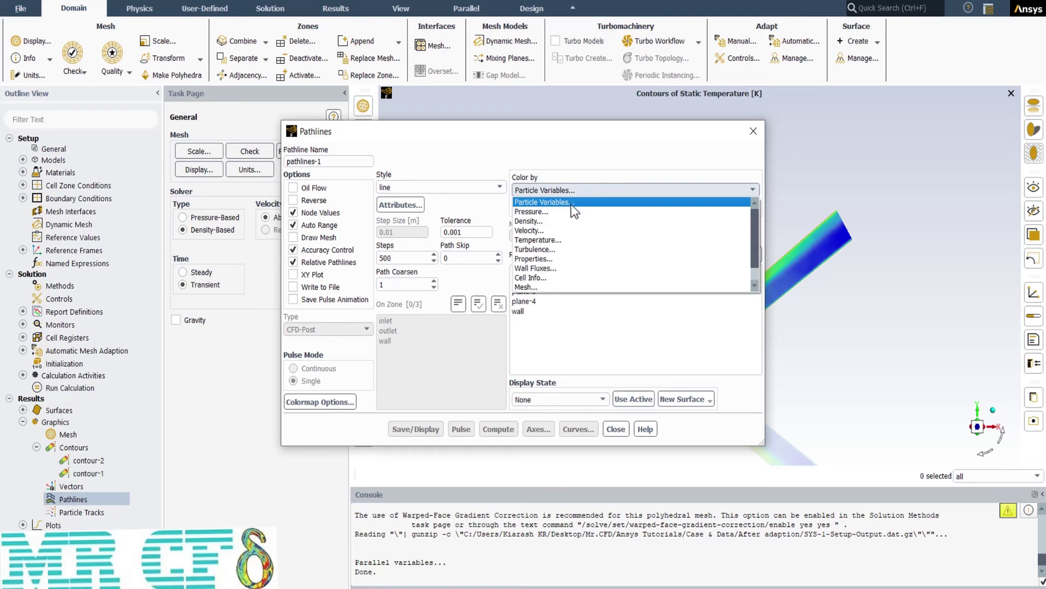
click(552, 231)
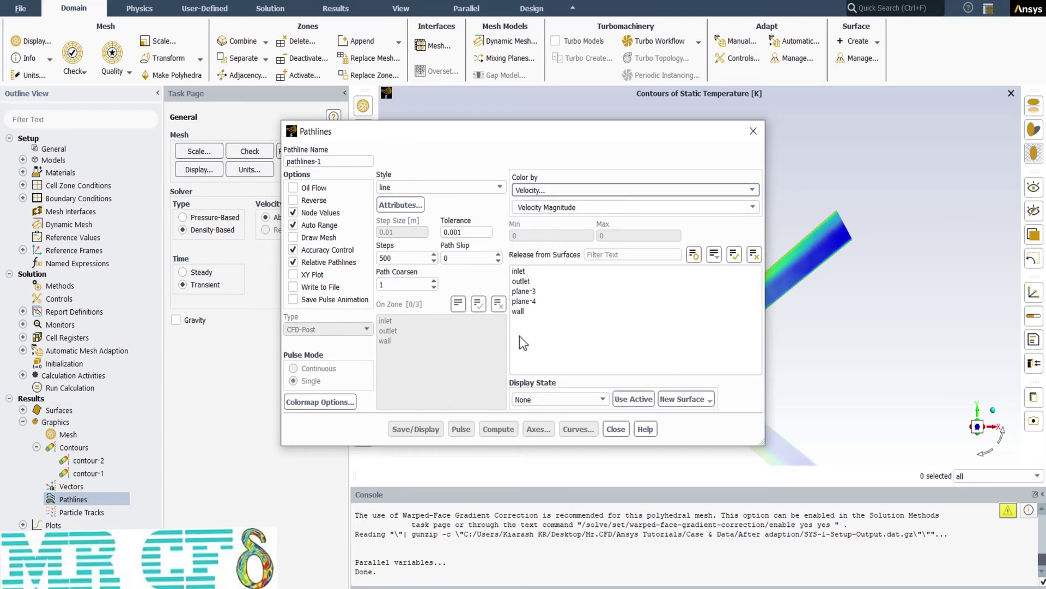
click(536, 272)
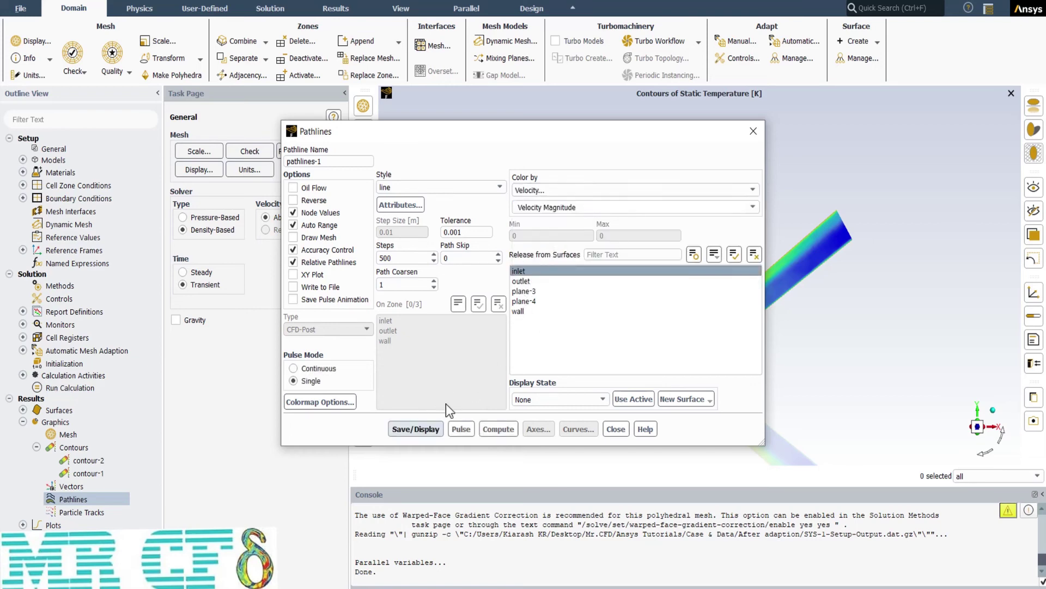
click(416, 428)
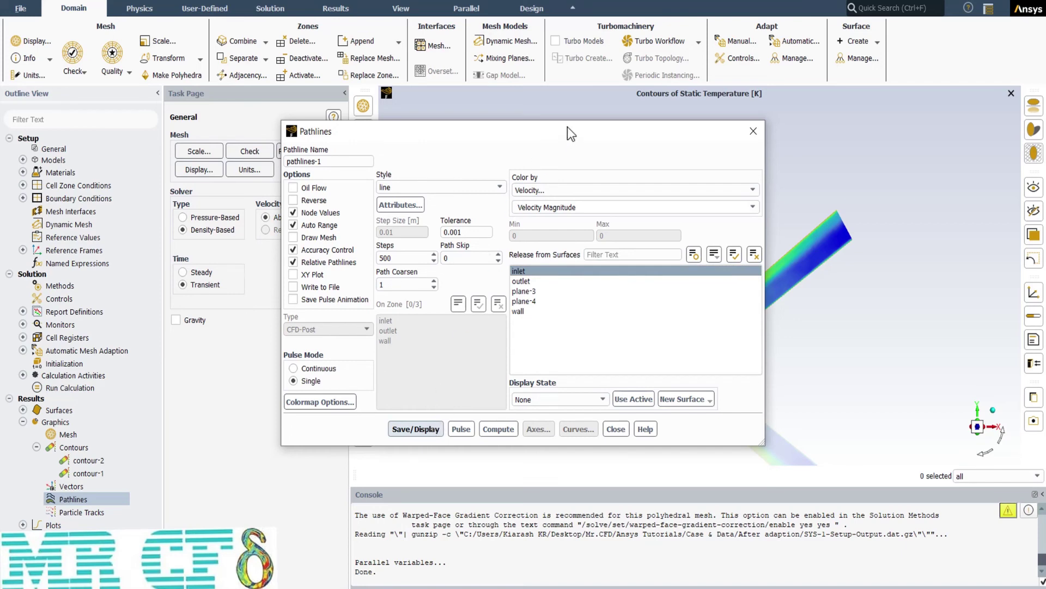
drag(570, 134, 348, 147)
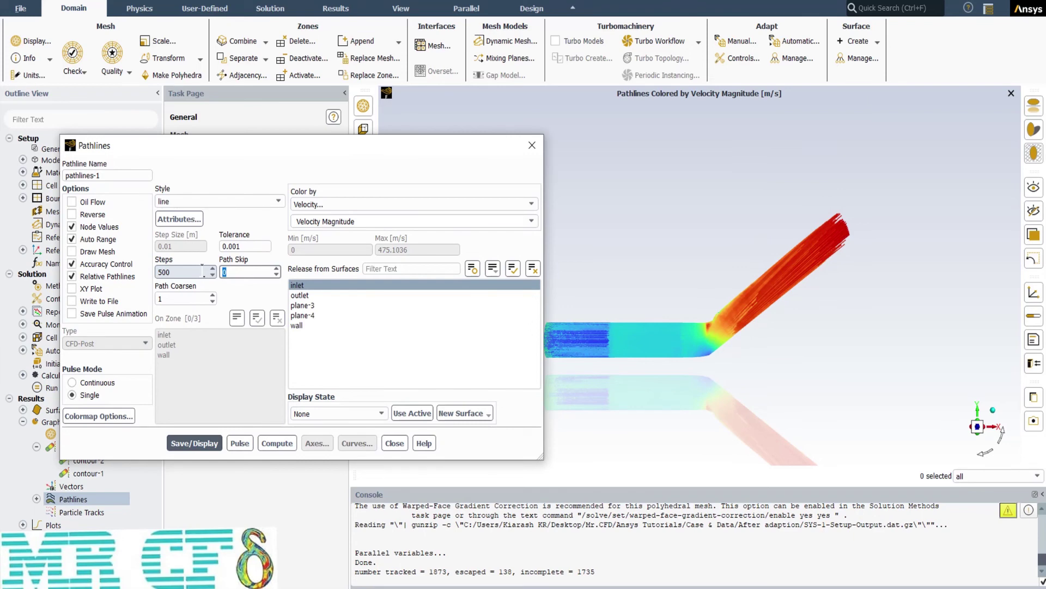
Set the path skip of pathlines-1 to 10 and redisplay the thinned pathlines
text(10)
key(Return)
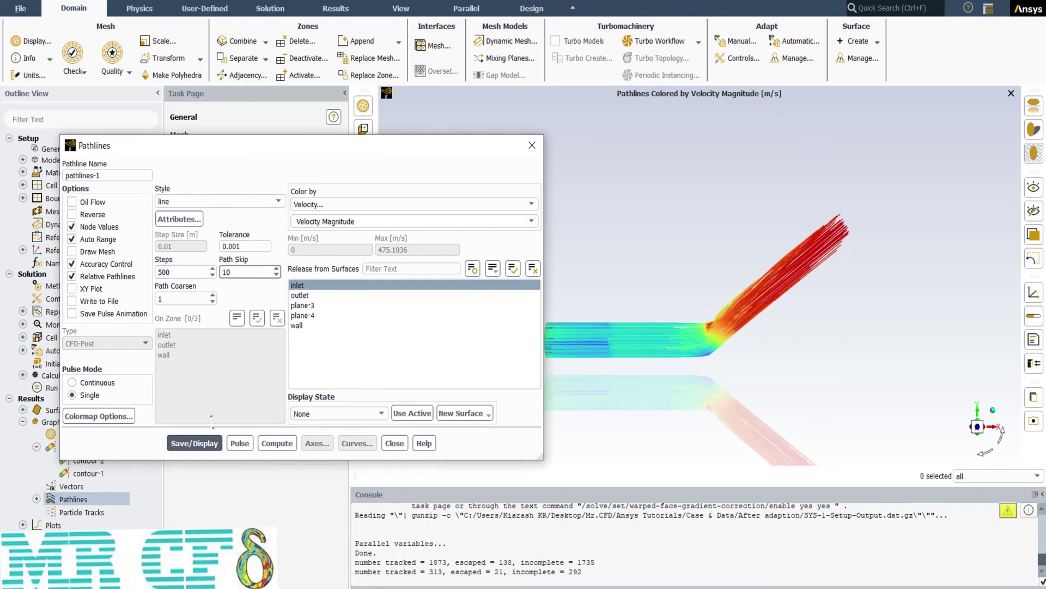
click(208, 443)
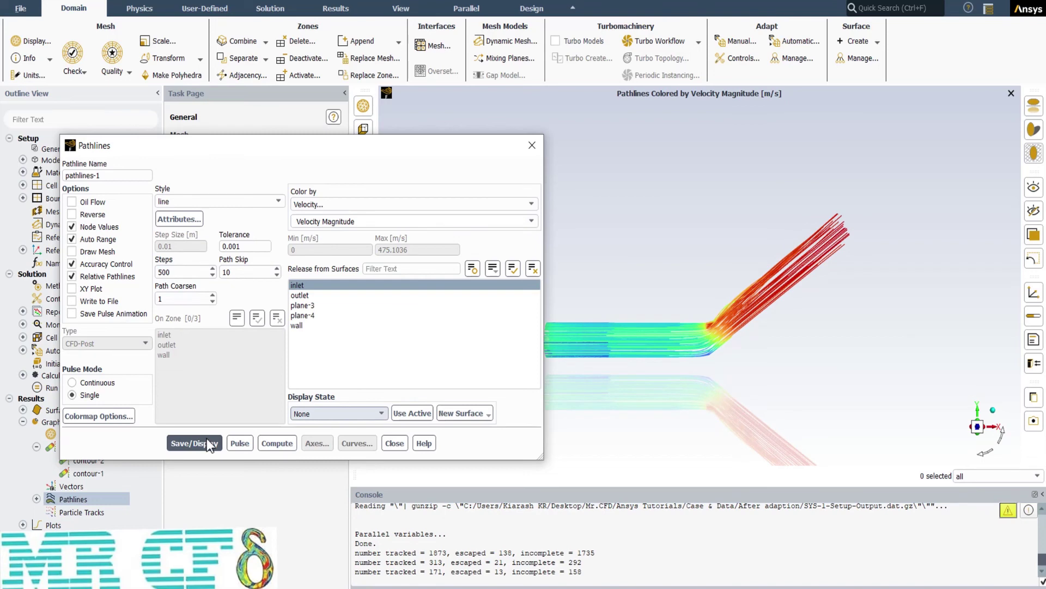